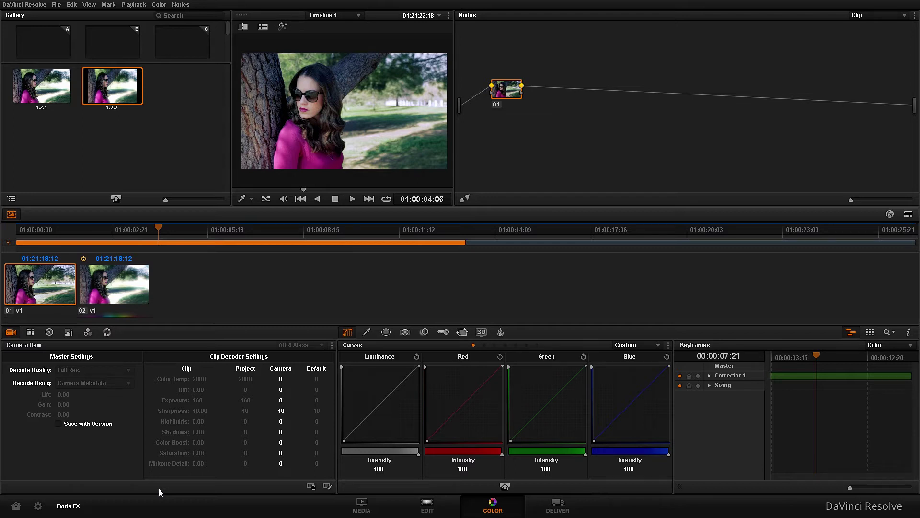
# Step: Set the project's timeline resolution to NTSC DV 16:9 in the master project settings and apply the change
pyautogui.hotkey('ctrl', 'f')
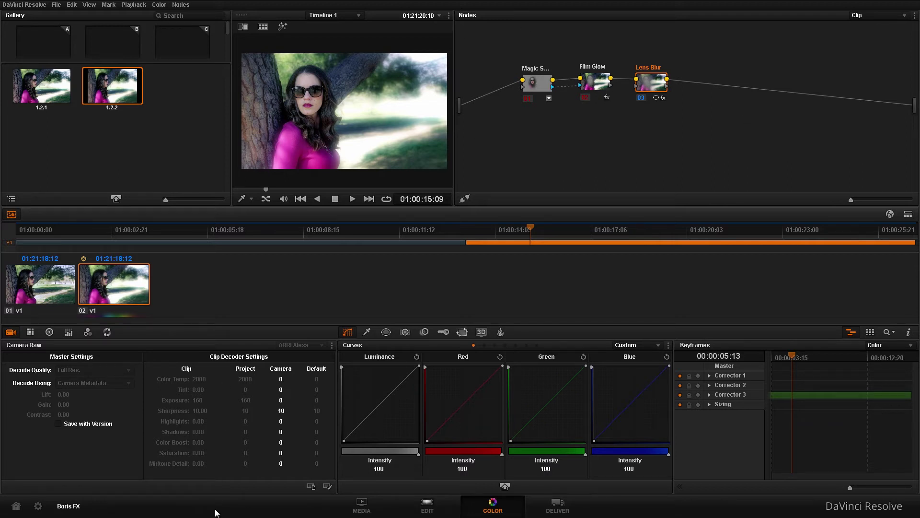
pyautogui.click(38, 505)
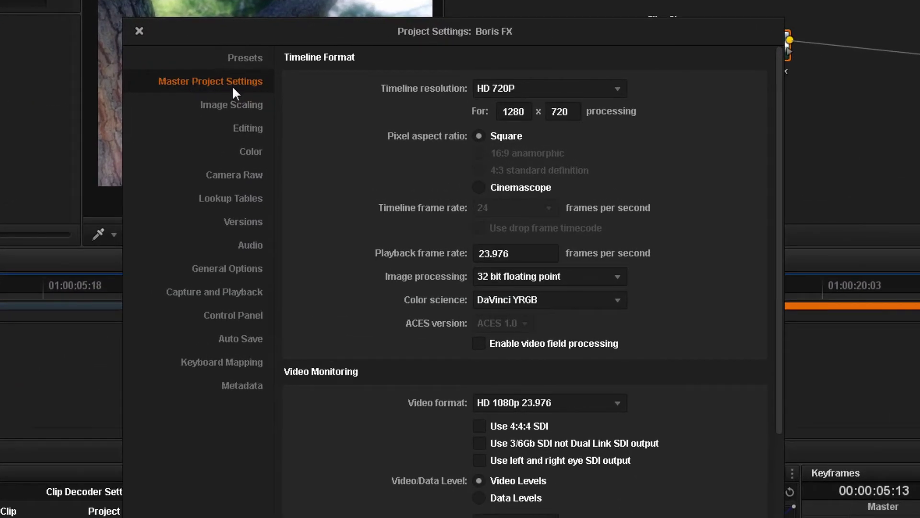
pyautogui.click(539, 88)
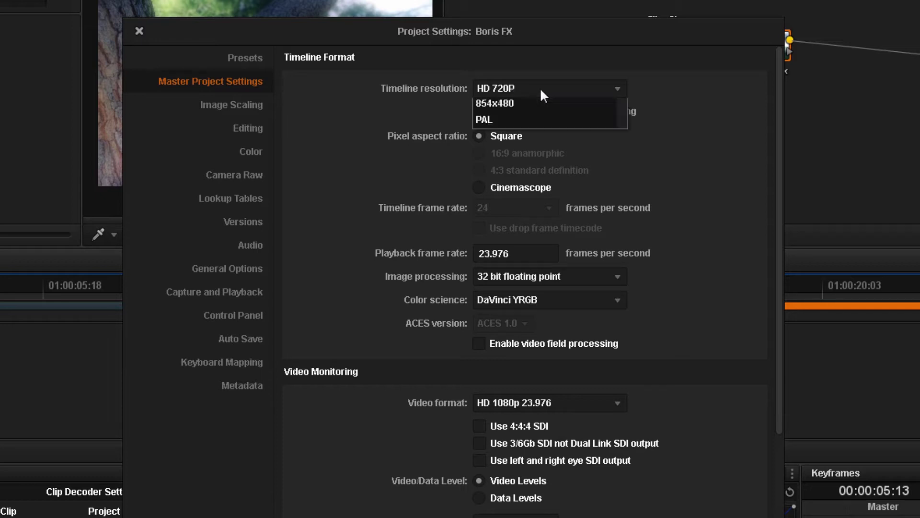
pyautogui.scroll(-3, 549, 163)
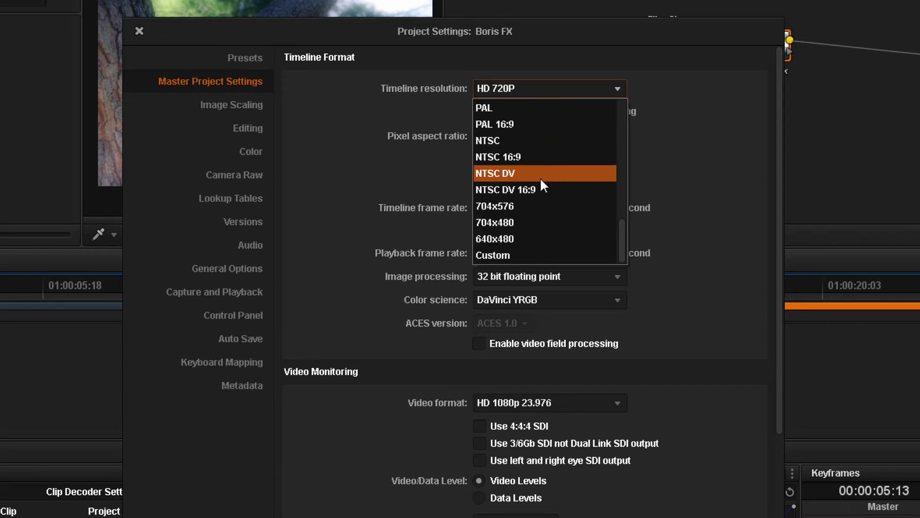
pyautogui.click(536, 189)
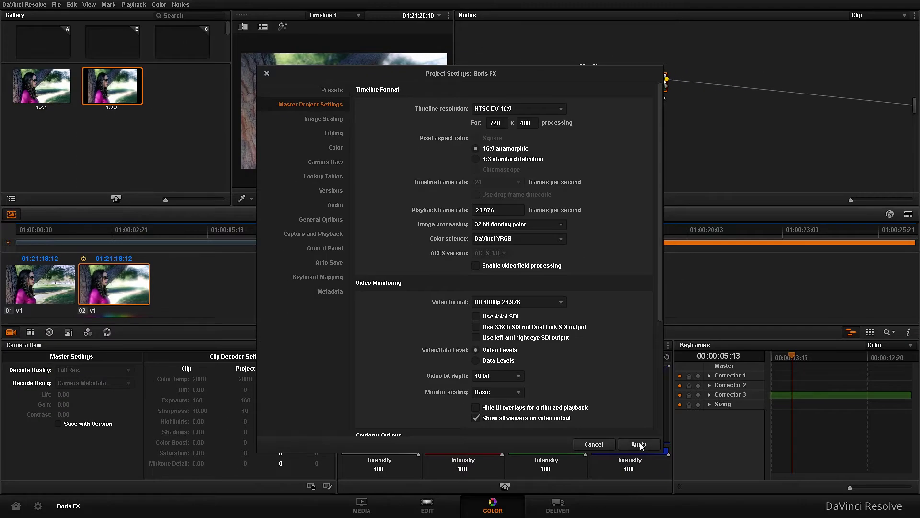
pyautogui.click(640, 442)
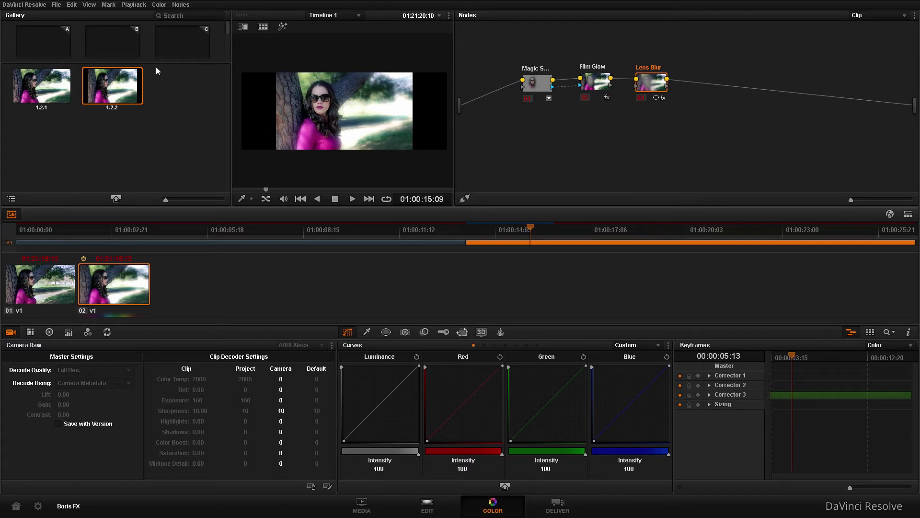
# Step: Set the render cache mode to Smart and check the second clip's node and timeline cache status
pyautogui.click(134, 5)
pyautogui.moveTo(199, 372)
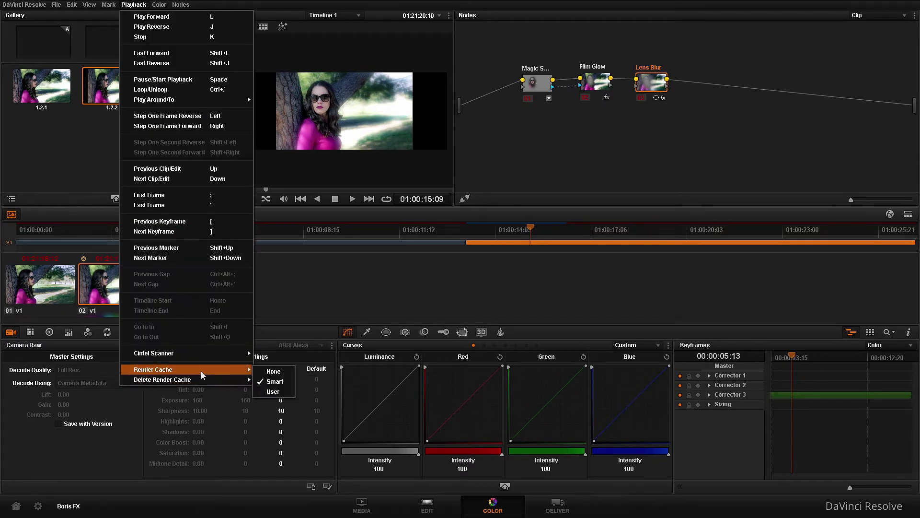
pyautogui.click(275, 381)
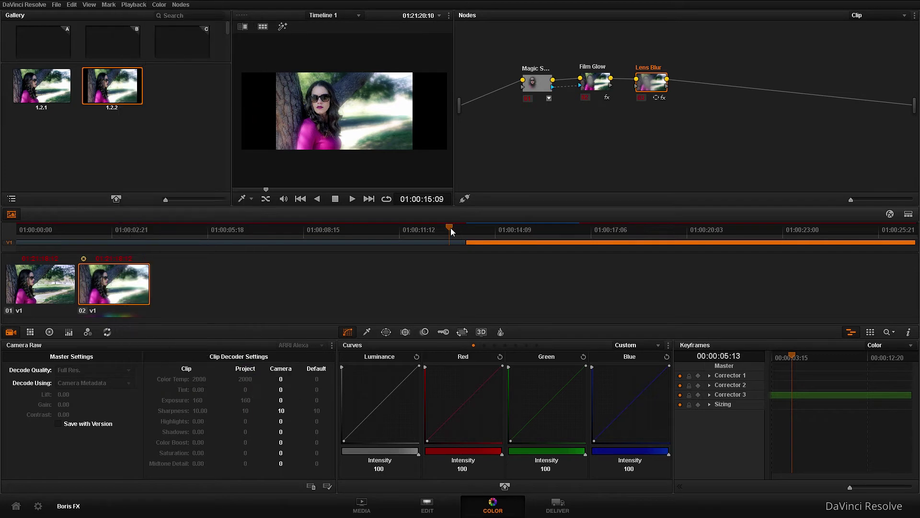
pyautogui.click(451, 228)
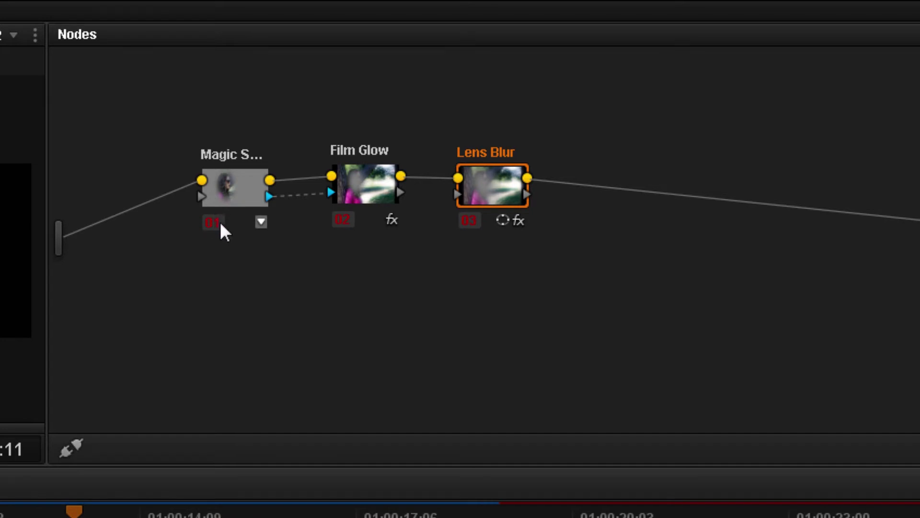
pyautogui.moveTo(213, 223)
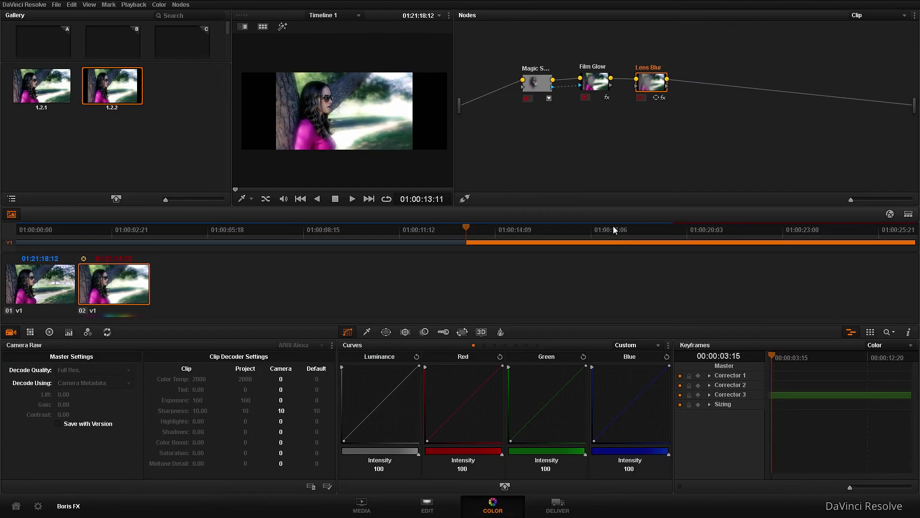
pyautogui.click(617, 230)
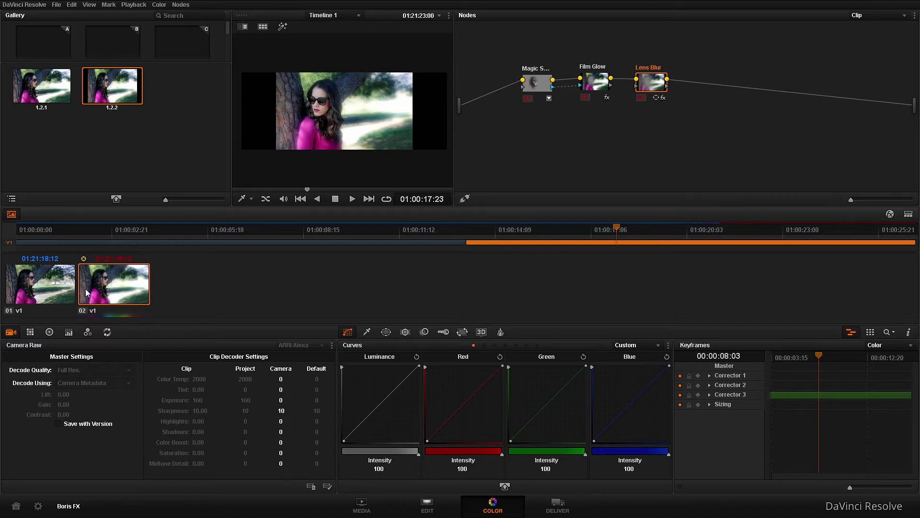
# Step: Switch to the first clip and enlarge the node graph, with the gallery hidden and the viewer narrowed
pyautogui.click(50, 283)
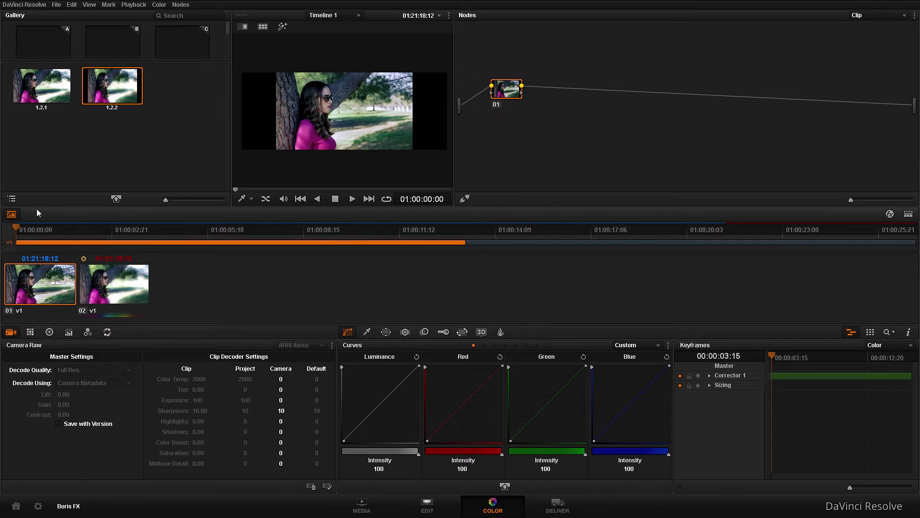
pyautogui.click(11, 214)
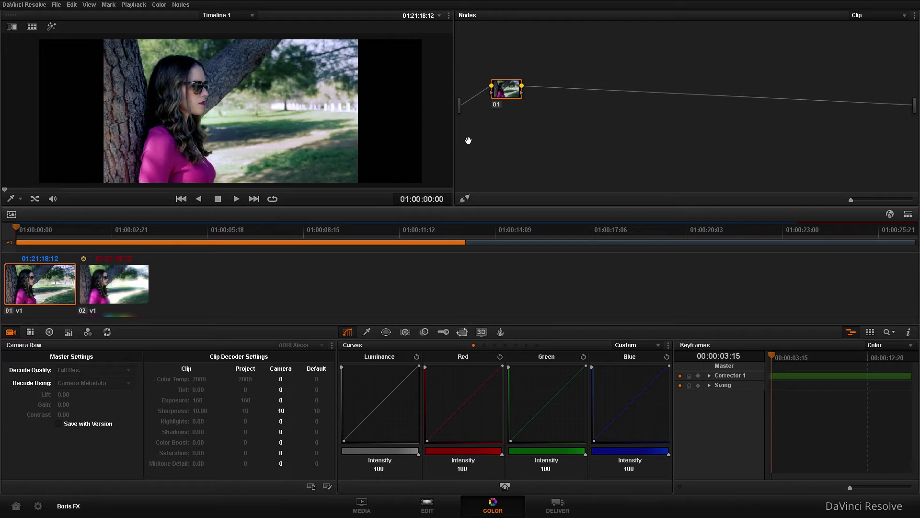
pyautogui.moveTo(454, 157); pyautogui.dragTo(327, 158)
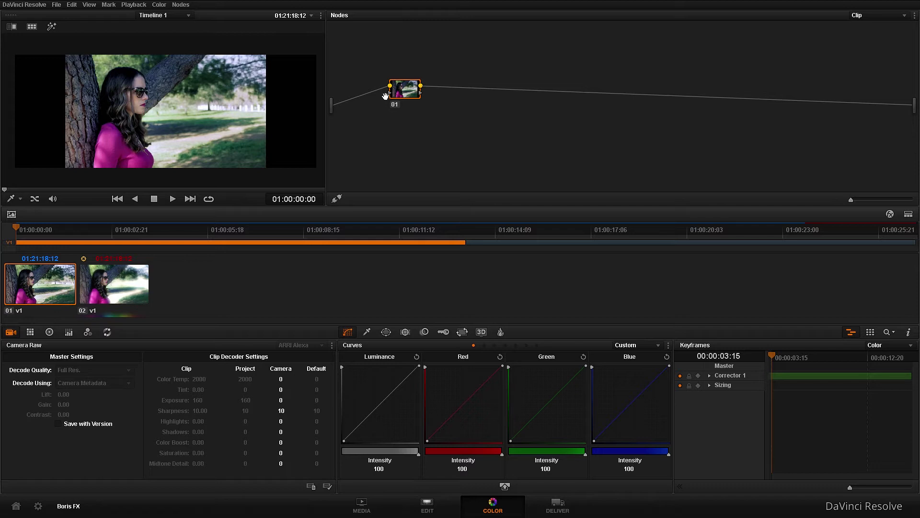
# Step: Label the first clip's only node Magic Sharp
pyautogui.rightClick(416, 90)
pyautogui.press('Escape')
pyautogui.press('Return')
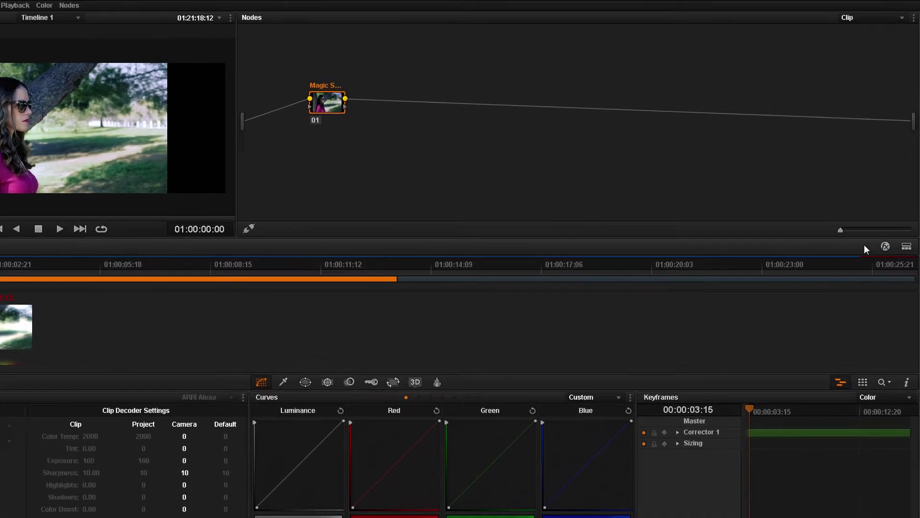
# Step: Search the OpenFX library for "bcc ma" and apply the BCC Magic Sharp effect to the first clip's node
pyautogui.click(890, 214)
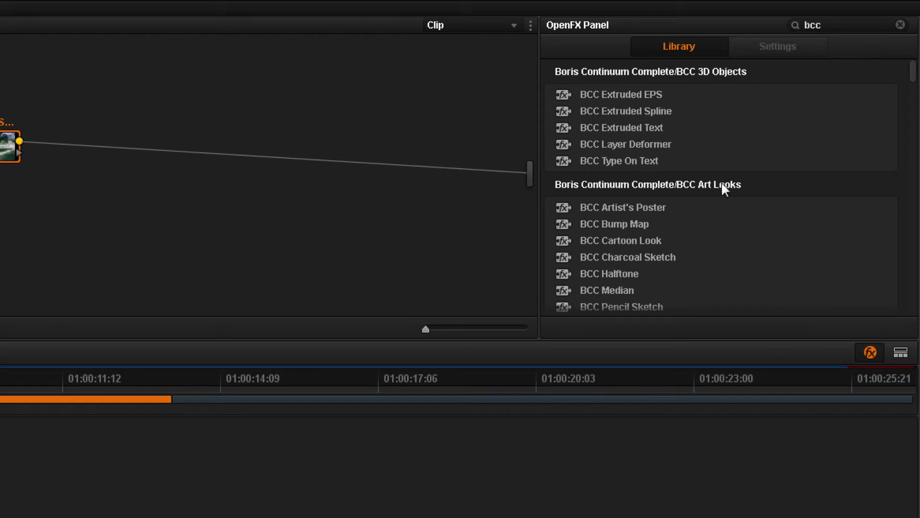
pyautogui.scroll(-2, 720, 190)
pyautogui.click(849, 25)
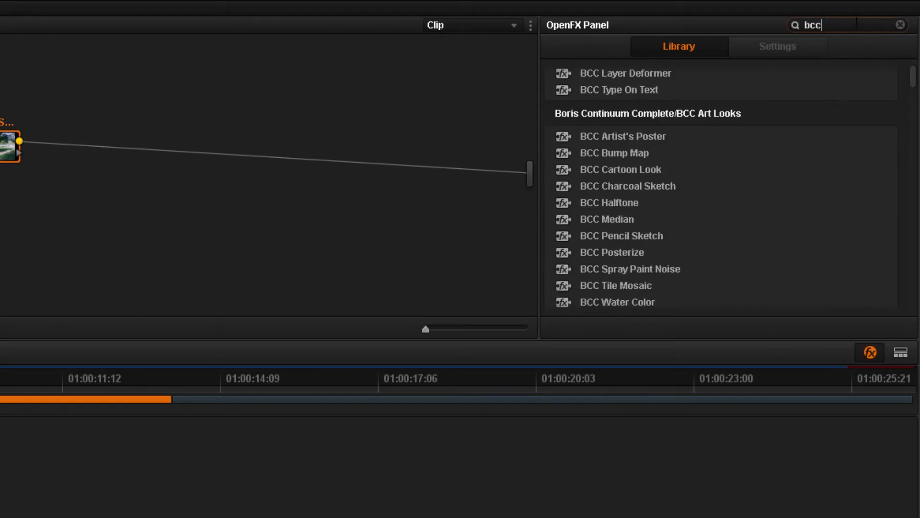
pyautogui.write('ma')
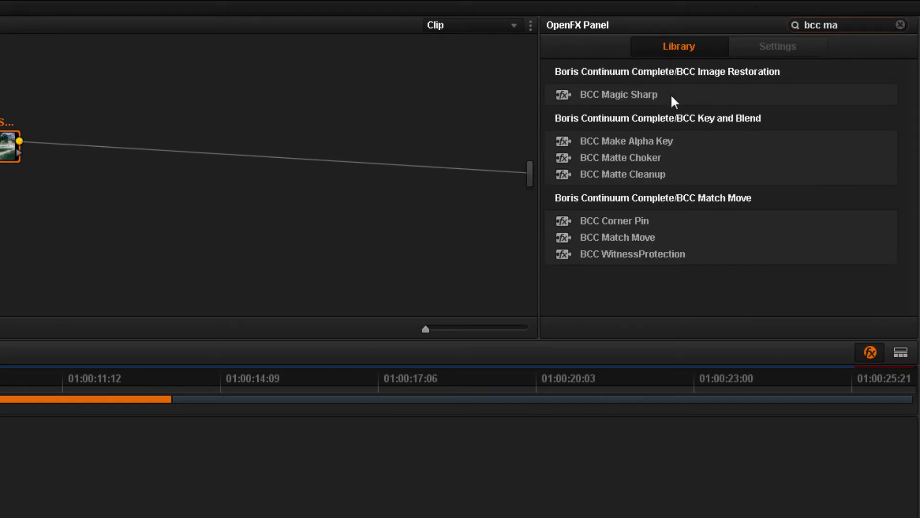
pyautogui.moveTo(603, 94); pyautogui.dragTo(0, 148)
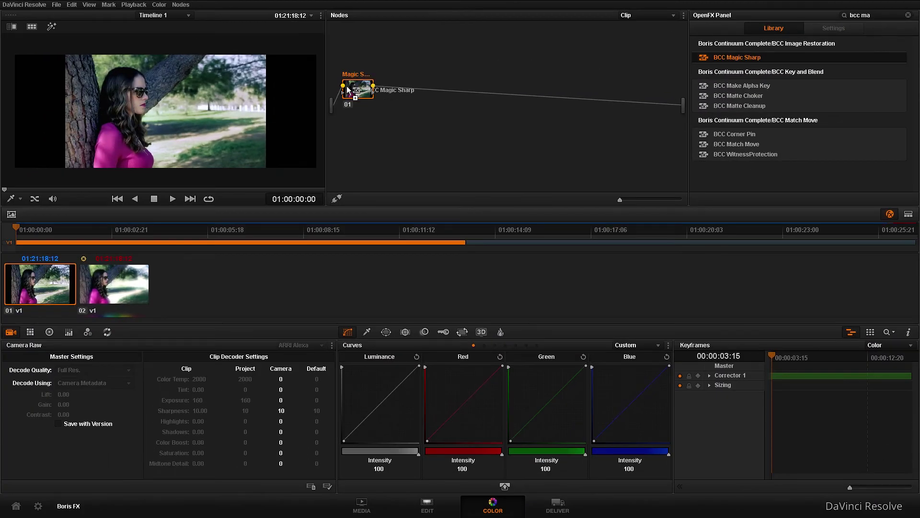
pyautogui.moveTo(348, 90); pyautogui.dragTo(348, 90)
pyautogui.click(890, 214)
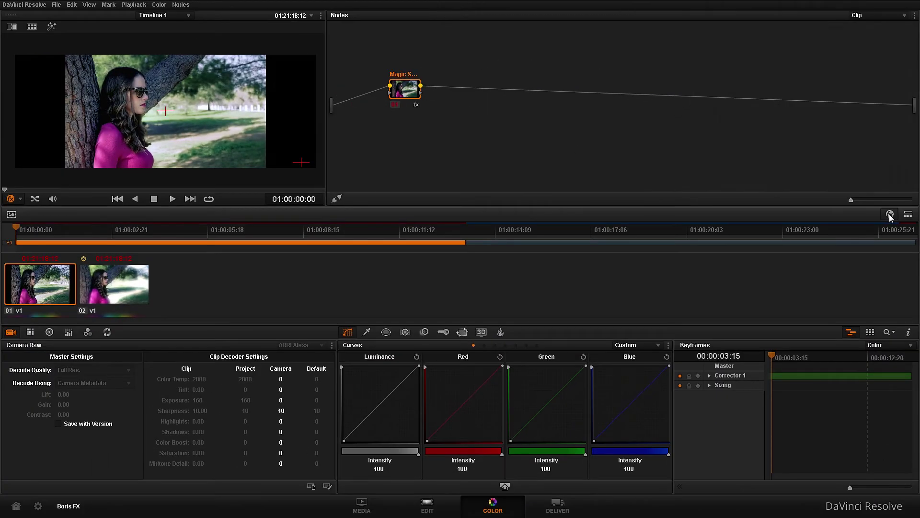
# Step: Preview the BCC Magic Sharp presets in the FX Browser and apply the Default preset to the node
pyautogui.click(890, 214)
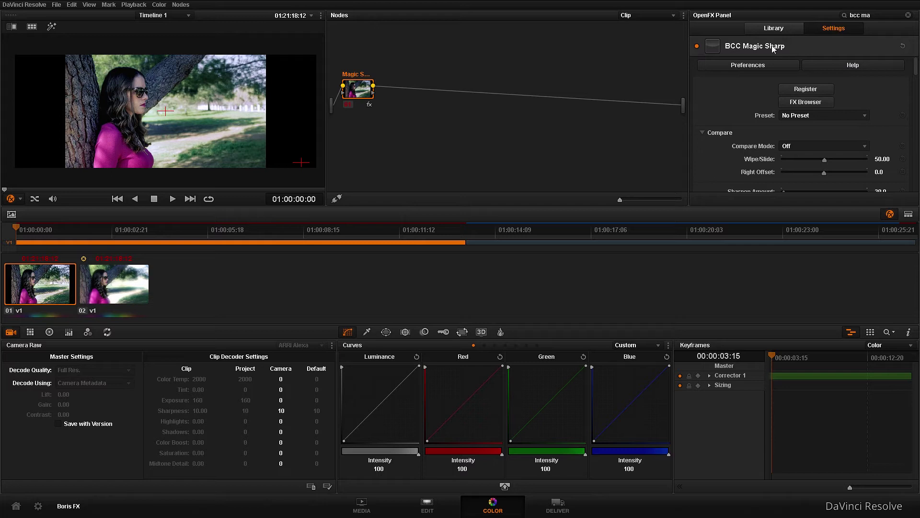
pyautogui.click(809, 102)
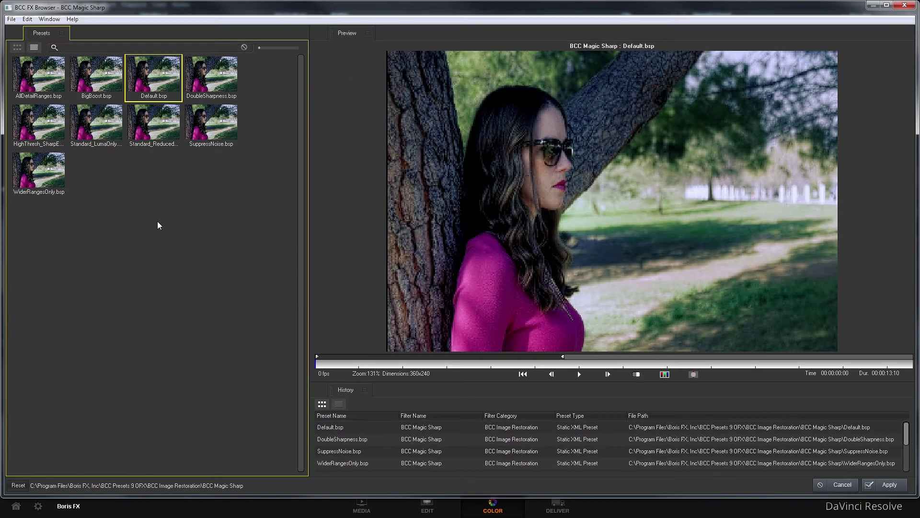
pyautogui.click(207, 77)
pyautogui.click(217, 117)
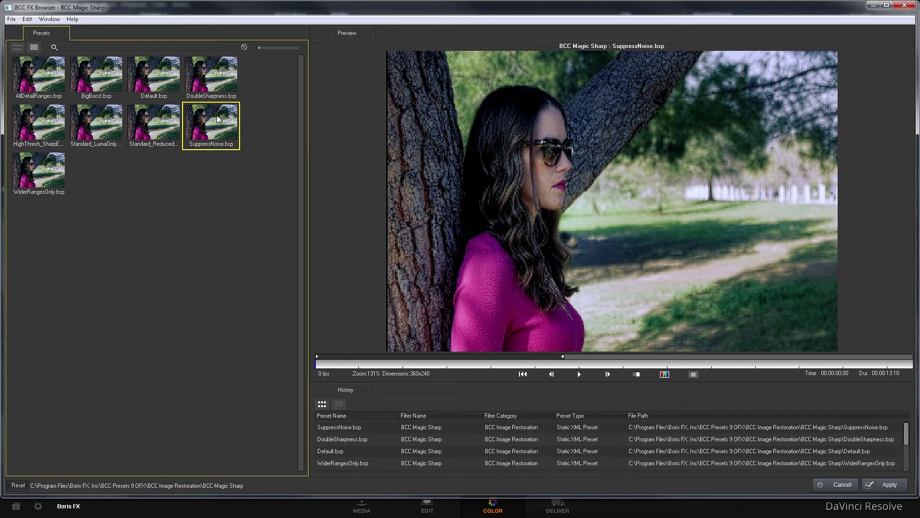
pyautogui.click(153, 122)
pyautogui.click(96, 122)
pyautogui.click(48, 127)
pyautogui.click(47, 175)
pyautogui.click(203, 127)
pyautogui.click(154, 126)
pyautogui.click(153, 77)
pyautogui.click(209, 81)
pyautogui.click(163, 77)
pyautogui.click(895, 482)
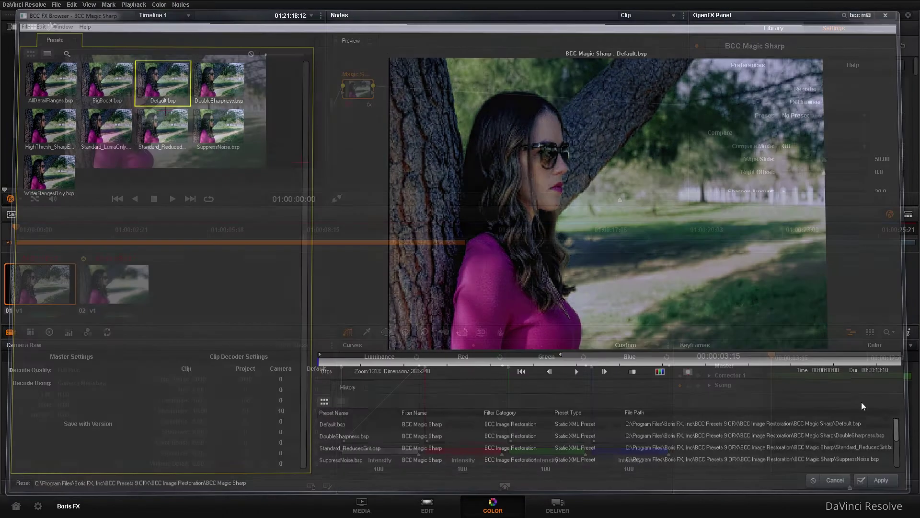
pyautogui.click(889, 214)
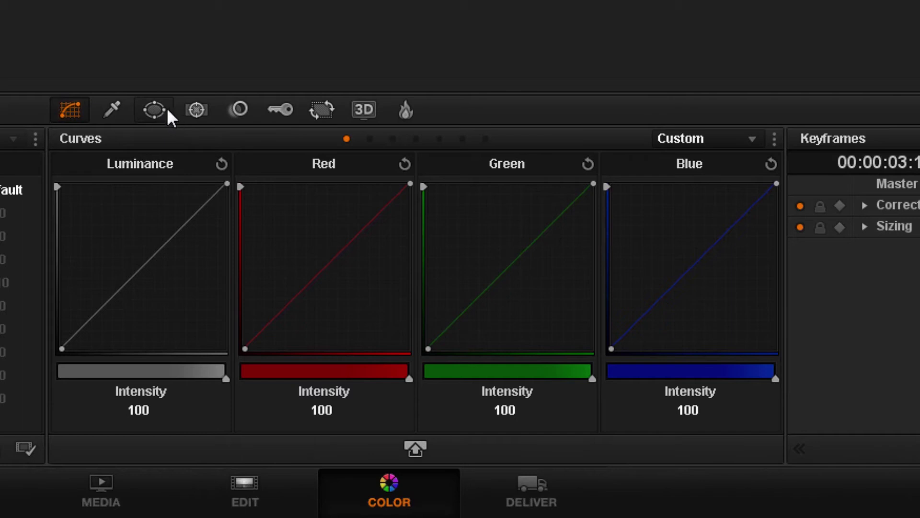
# Step: Enable a circular window on the Magic Sharp node and place it over the woman's face, at about pan 47.5 and tilt 51.2
pyautogui.click(153, 110)
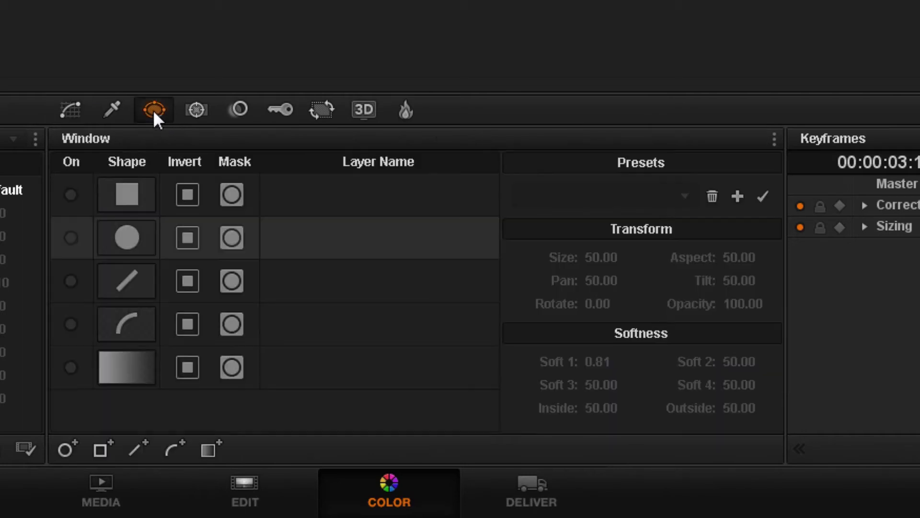
pyautogui.click(70, 238)
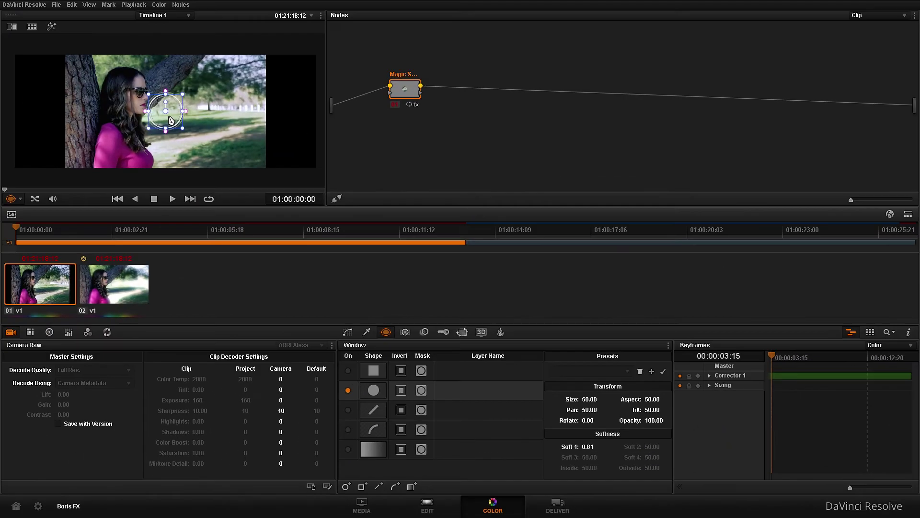
pyautogui.moveTo(170, 120); pyautogui.dragTo(136, 100)
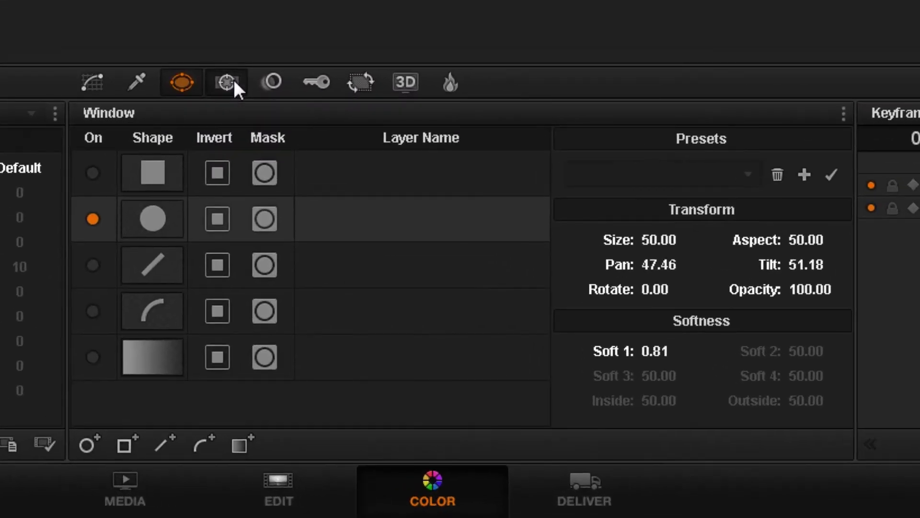
# Step: Track the circular window forward through the clip for pan, tilt and rotation, and check how it follows the face
pyautogui.click(234, 82)
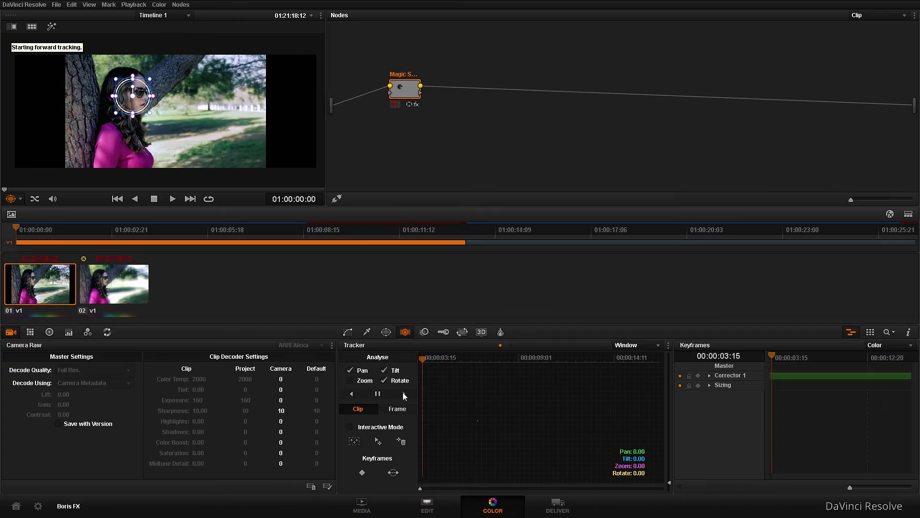
pyautogui.click(224, 230)
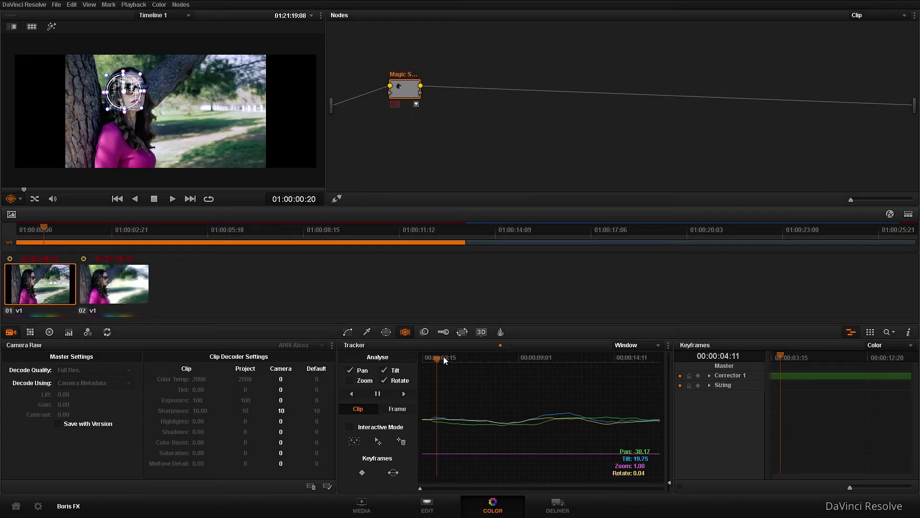
pyautogui.click(480, 357)
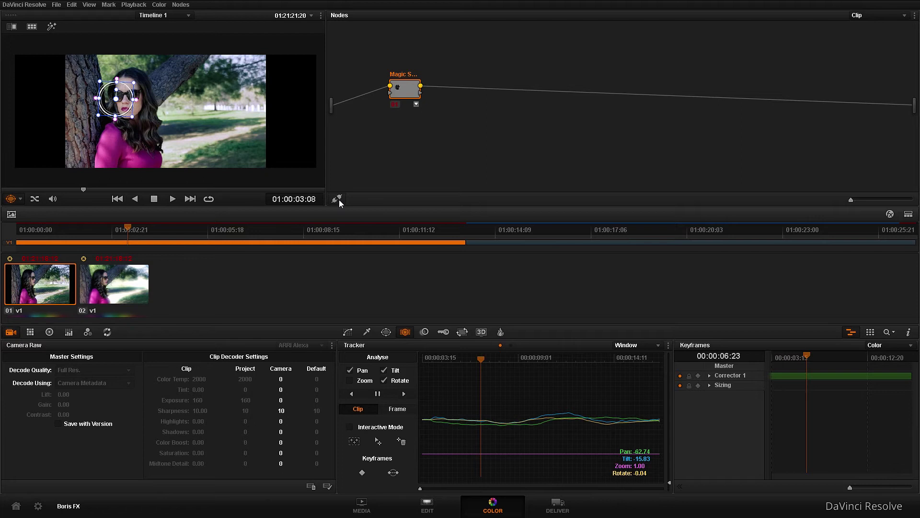
# Step: Bypass all grades and reposition the circular window over the woman's face at 01:00:04:15
pyautogui.hotkey('shift', 'd')
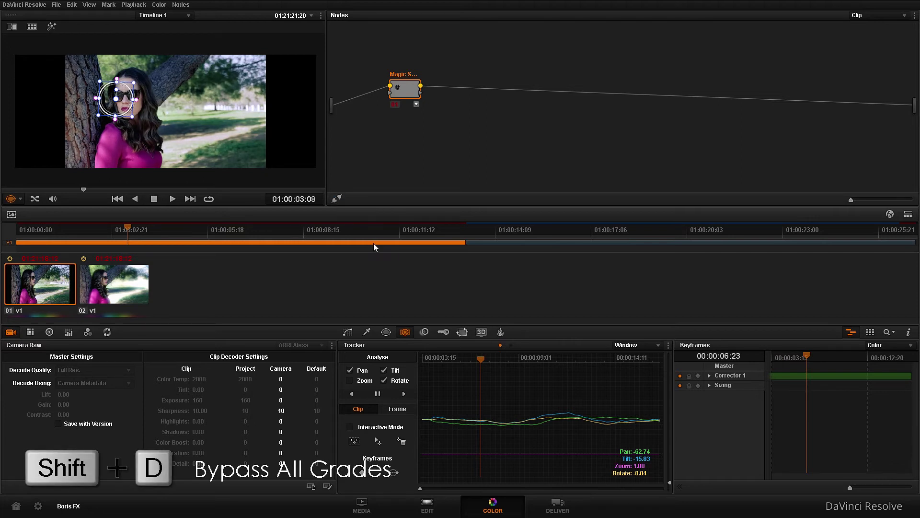
pyautogui.moveTo(481, 358); pyautogui.dragTo(603, 362)
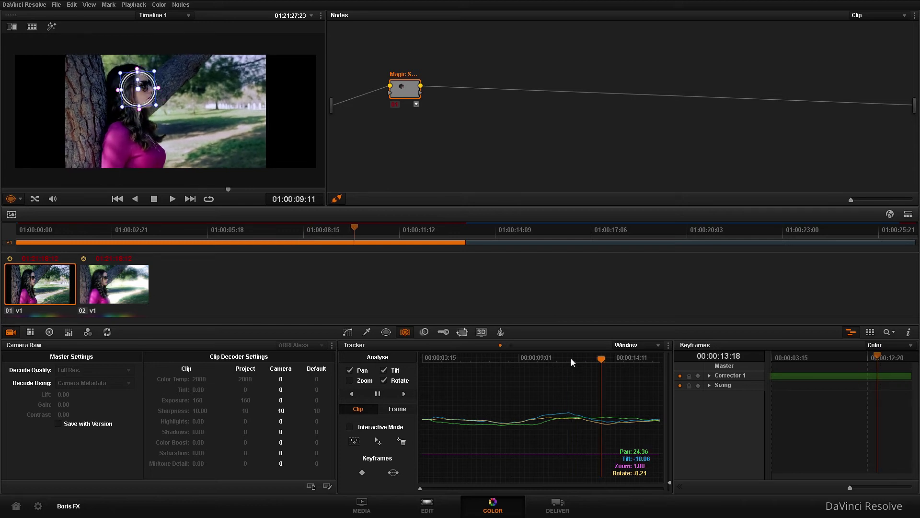
pyautogui.click(505, 355)
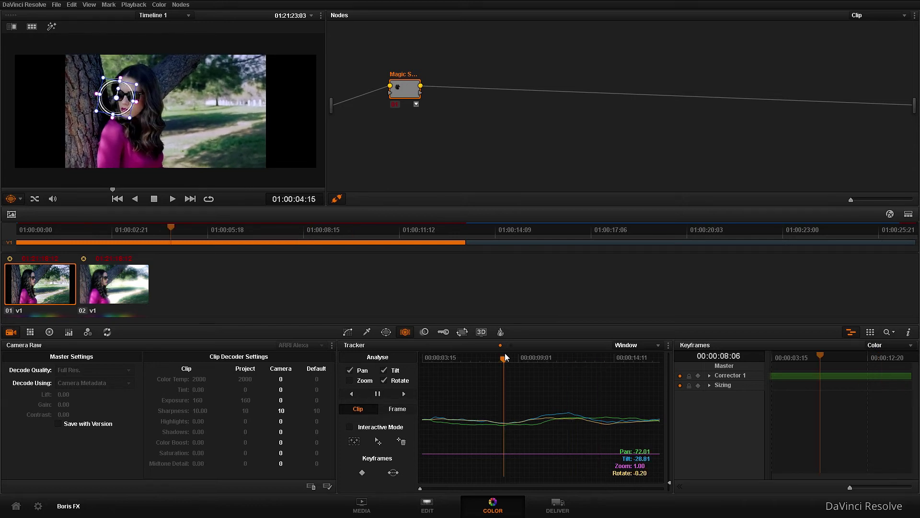
pyautogui.moveTo(117, 101); pyautogui.dragTo(129, 102)
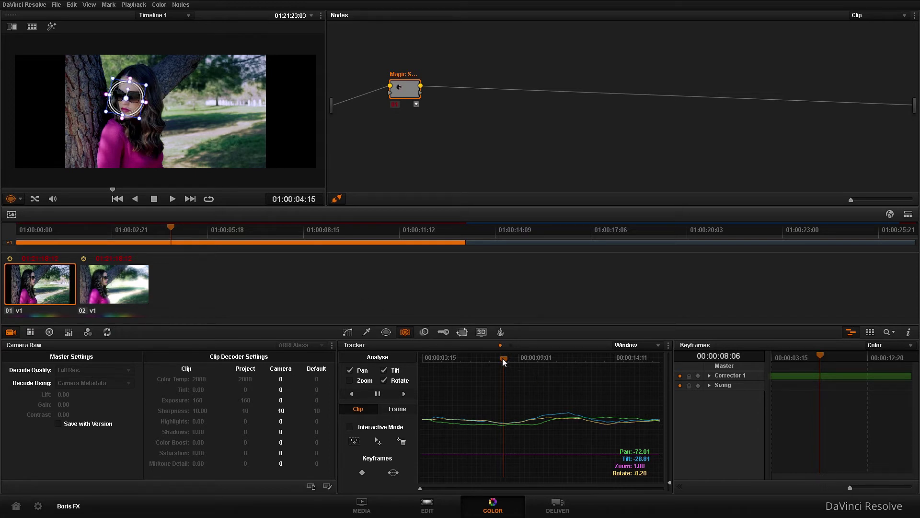
# Step: Reposition the circular window over the woman's face at 01:00:00:08, at about pan 47.87 and tilt 51.29, and check its placement at 01:00:04:18
pyautogui.moveTo(507, 358); pyautogui.dragTo(429, 358)
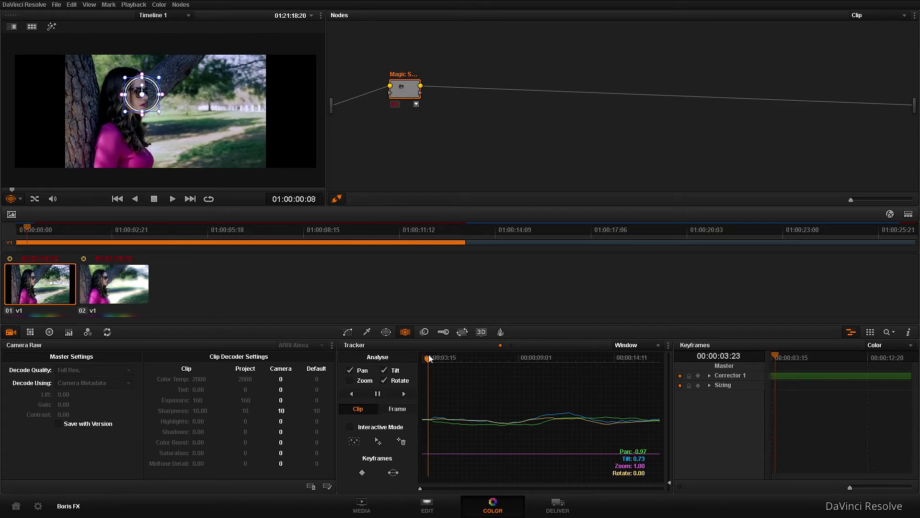
pyautogui.moveTo(152, 102); pyautogui.dragTo(147, 101)
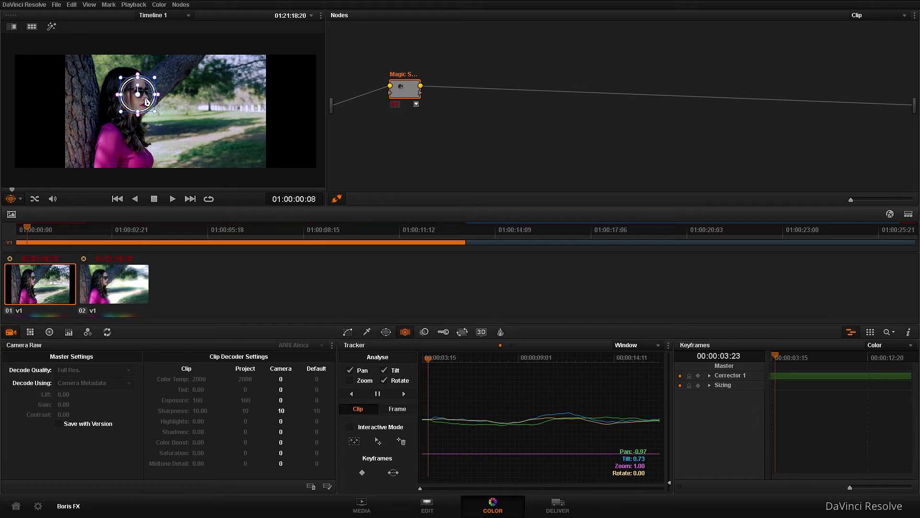
pyautogui.moveTo(428, 358); pyautogui.dragTo(506, 358)
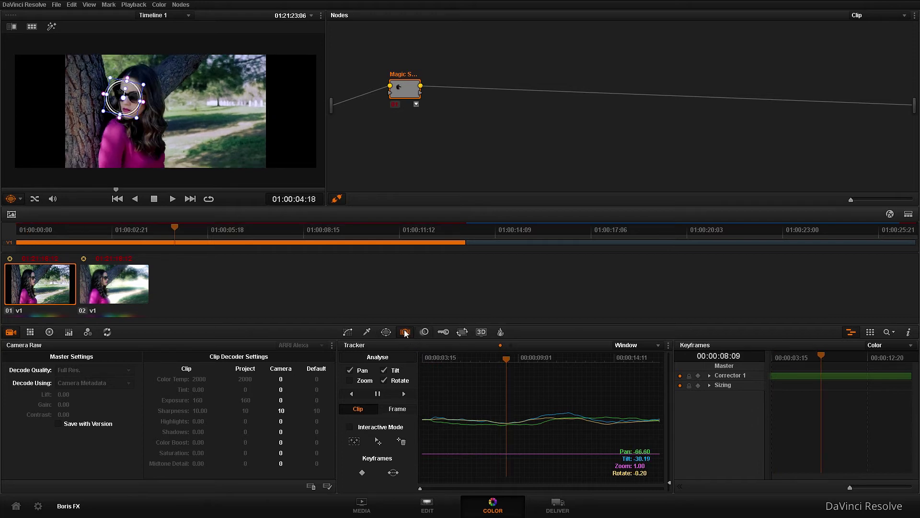
# Step: Reshape the window into an oval around her head and upper body, about size 59.30, aspect 33.11, pan 48.90, tilt 50.55, with softness 4.93
pyautogui.click(386, 332)
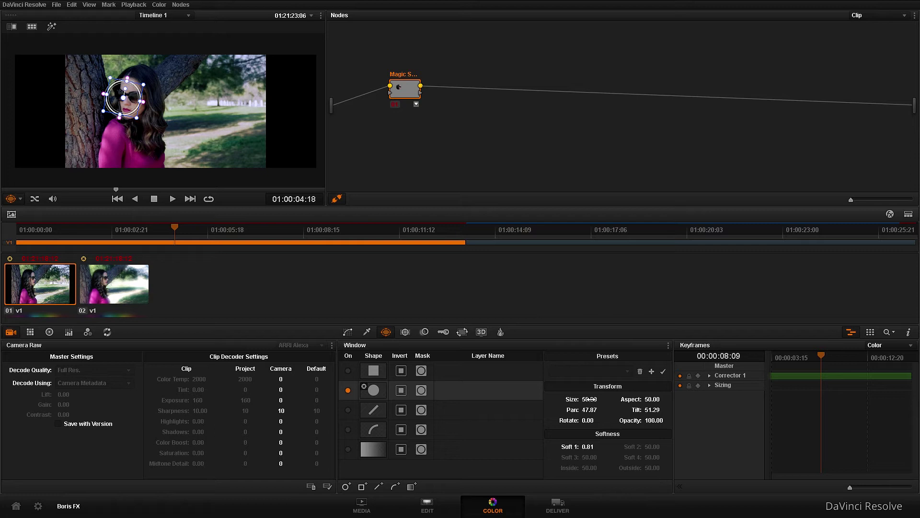
pyautogui.moveTo(119, 115); pyautogui.dragTo(118, 138)
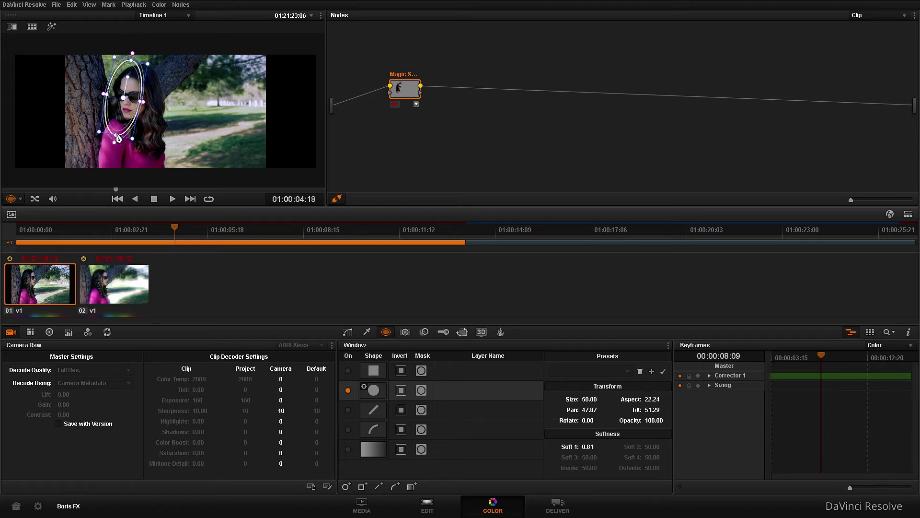
pyautogui.moveTo(590, 448); pyautogui.dragTo(618, 448)
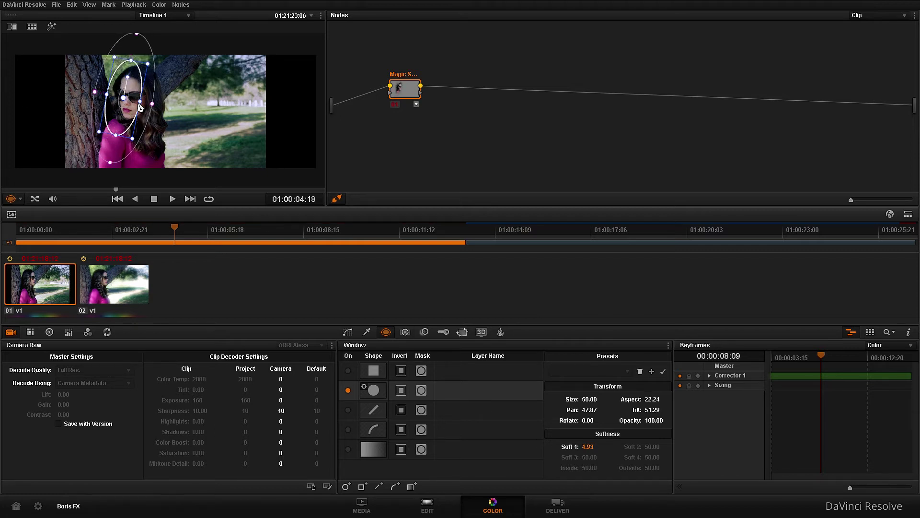
pyautogui.moveTo(143, 105); pyautogui.dragTo(132, 139)
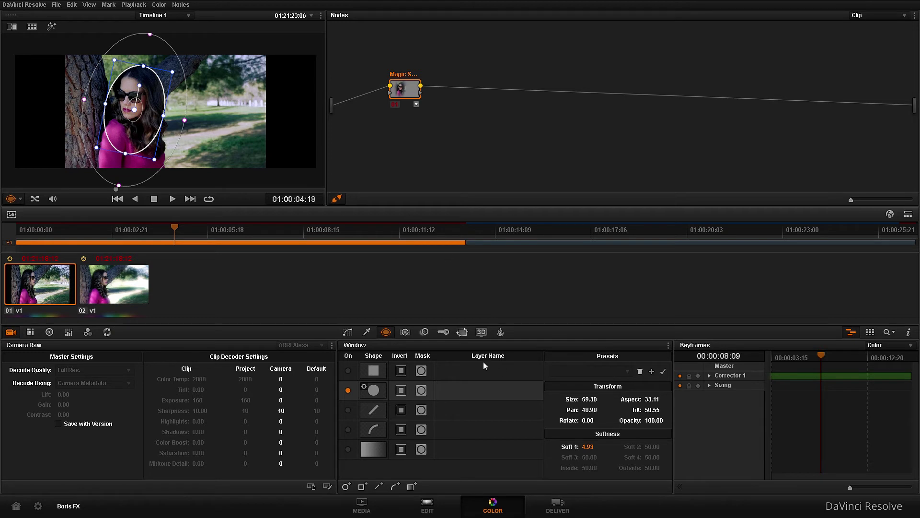
# Step: Check the area covered by the softened window in the highlight view, and inspect the frame full screen
pyautogui.hotkey('shift', 'h')
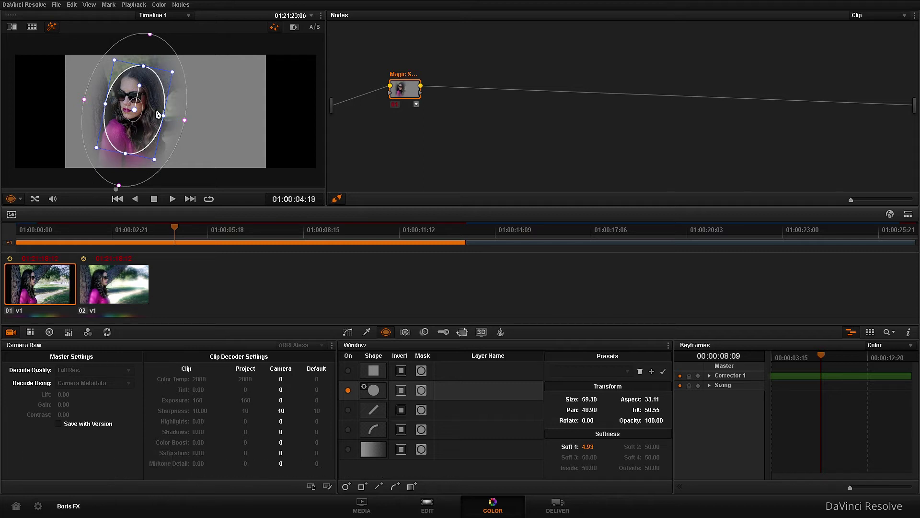
pyautogui.hotkey('shift', 'h')
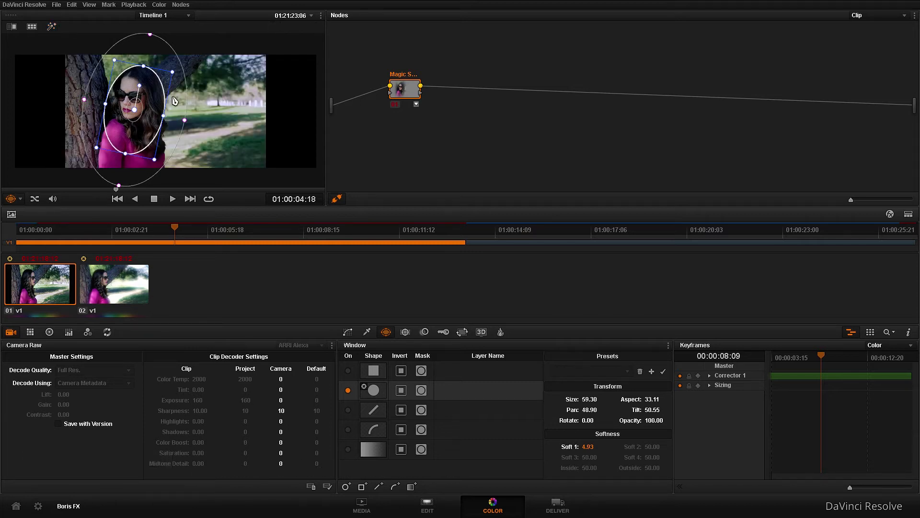
pyautogui.hotkey('ctrl', 'f')
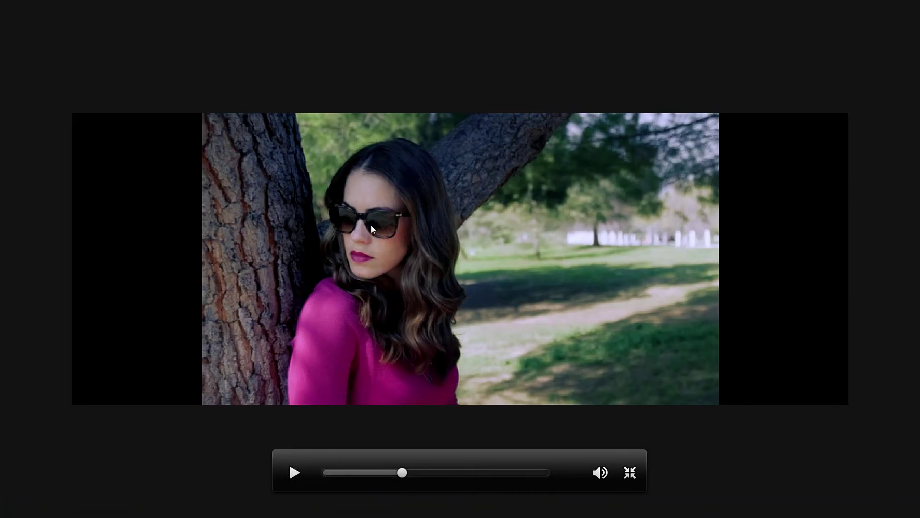
pyautogui.click(631, 473)
# Step: Hide the window outline, turn off the grade bypass, and compare the face with the Magic Sharp node on and off, leaving the node enabled
pyautogui.scroll(5, 220, 149)
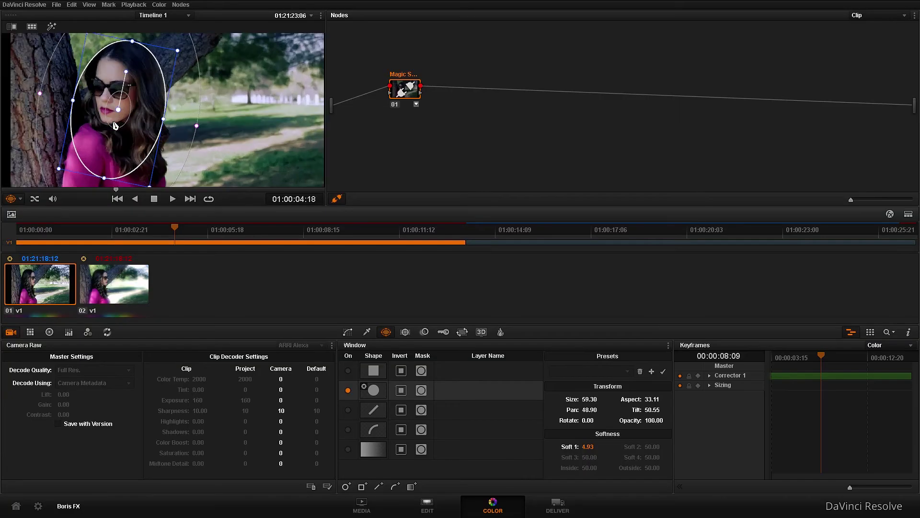
pyautogui.click(11, 199)
pyautogui.scroll(6, 243, 142)
pyautogui.scroll(5, 134, 139)
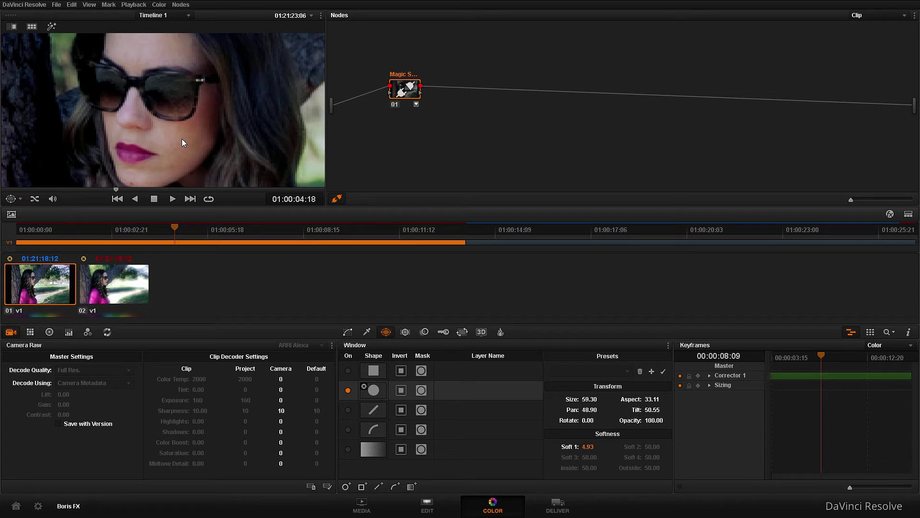
pyautogui.hotkey('ctrl', 'd')
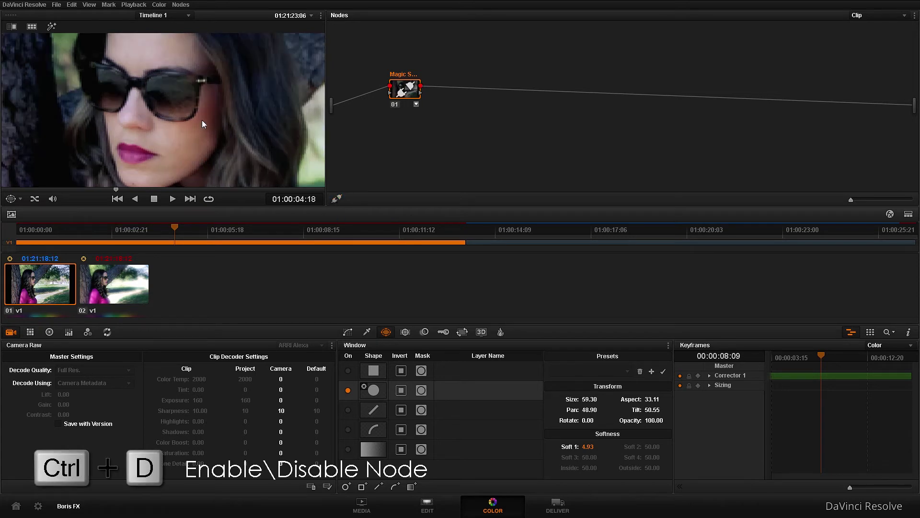
pyautogui.hotkey('ctrl', 'd')
pyautogui.hotkey('ctrl', 'd')
pyautogui.hotkey('ctrl', 'd')
pyautogui.hotkey('ctrl', 'd')
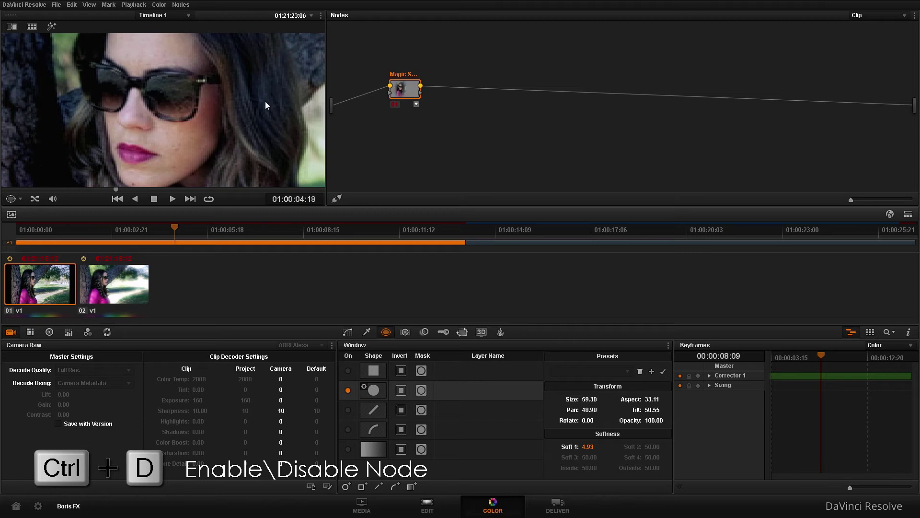
pyautogui.hotkey('ctrl', 'd')
pyautogui.hotkey('ctrl', 'd')
pyautogui.hotkey('ctrl', 'd')
pyautogui.hotkey('ctrl', 'd')
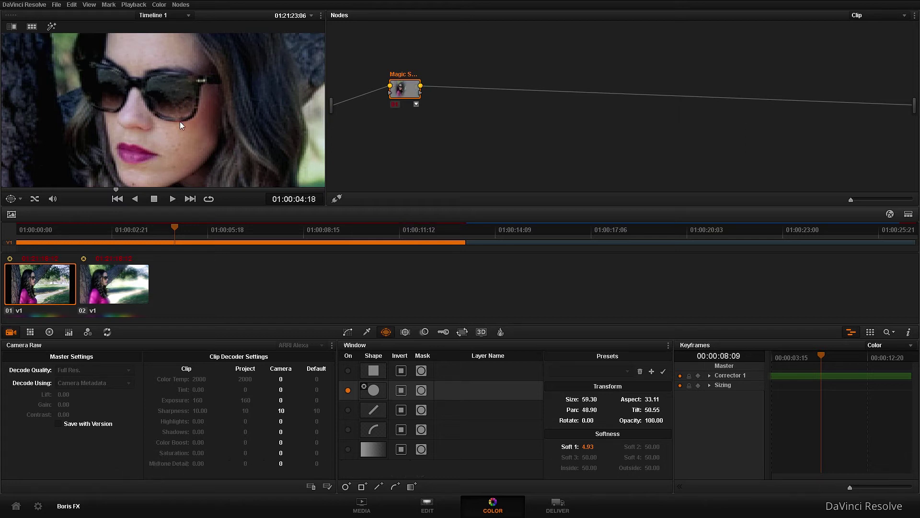
pyautogui.hotkey('ctrl', 'd')
pyautogui.hotkey('ctrl', 'd')
pyautogui.hotkey('ctrl', 'd')
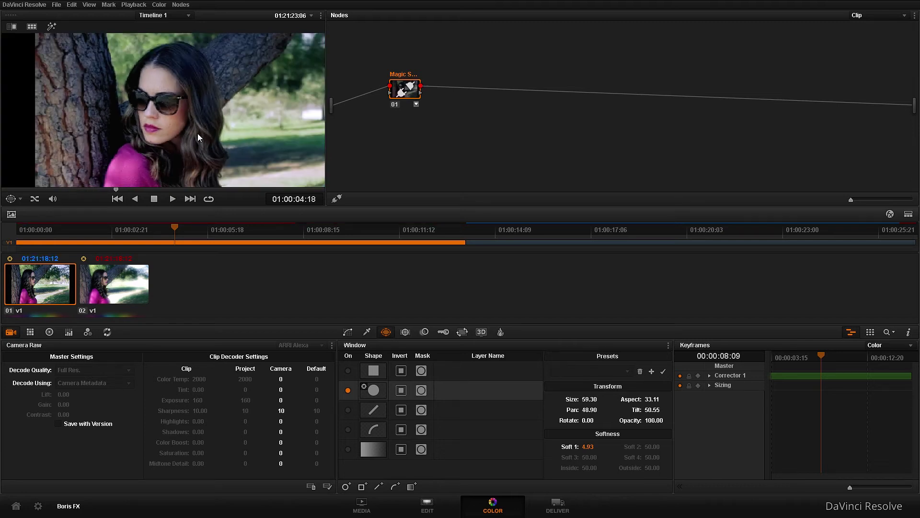
pyautogui.hotkey('ctrl', 'd')
pyautogui.hotkey('ctrl', 'd')
pyautogui.hotkey('ctrl', 'd')
pyautogui.hotkey('ctrl', 'd')
pyautogui.hotkey('ctrl', 'd')
pyautogui.hotkey('ctrl', 'd')
pyautogui.hotkey('ctrl', 'd')
pyautogui.hotkey('ctrl', 'd')
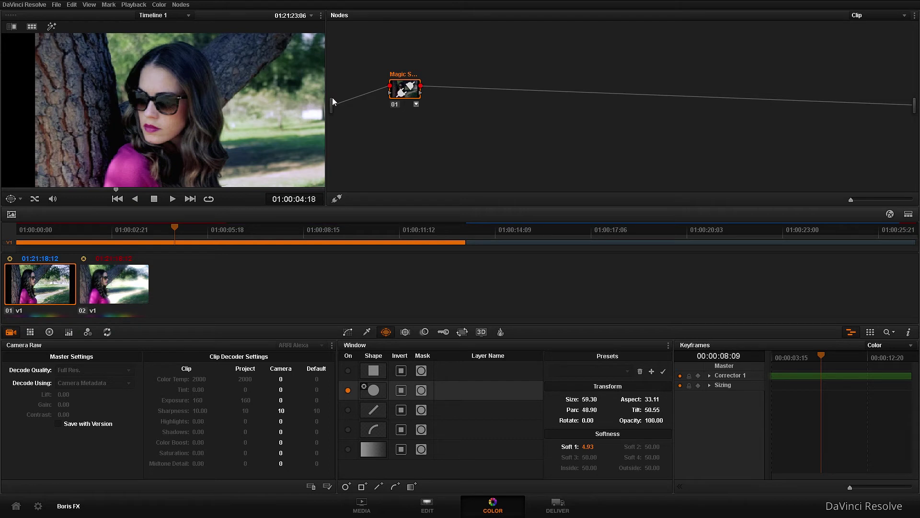
pyautogui.hotkey('ctrl', 'd')
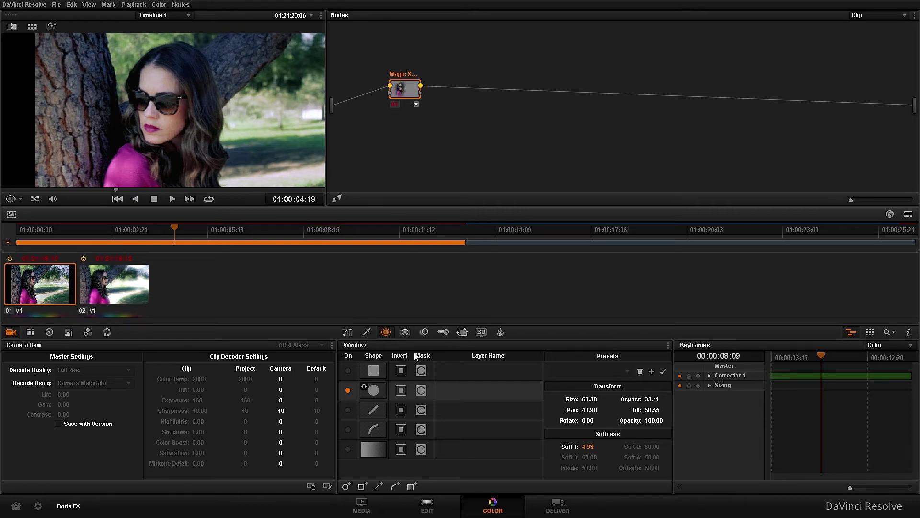
# Step: Show the Power Window outline again and check the window's position at 01:00:13:08
pyautogui.click(15, 198)
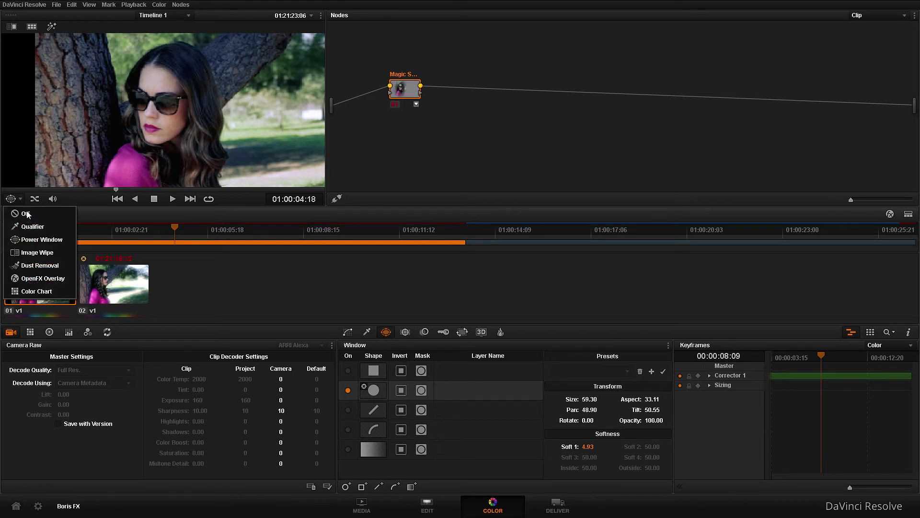
pyautogui.click(36, 238)
pyautogui.moveTo(206, 228); pyautogui.dragTo(462, 238)
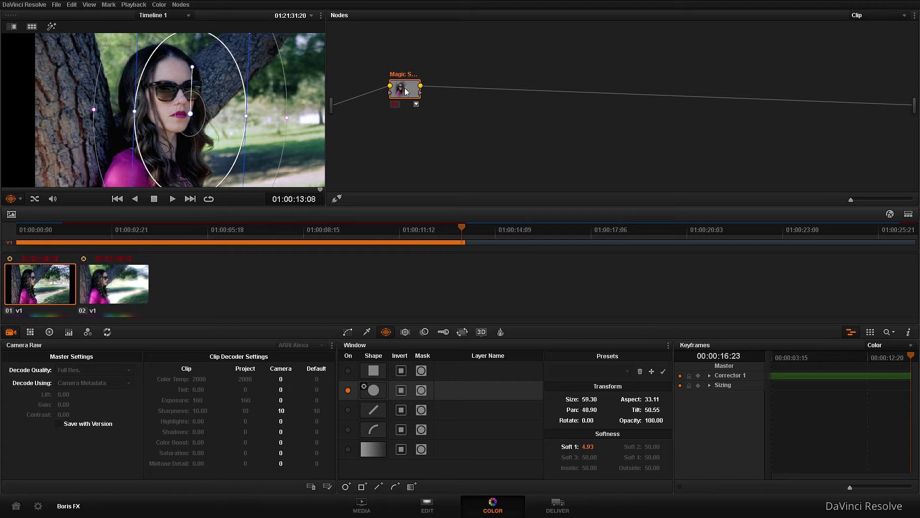
# Step: Add an outside node to the Magic Sharp node and space it farther along in the node graph
pyautogui.moveTo(410, 89)
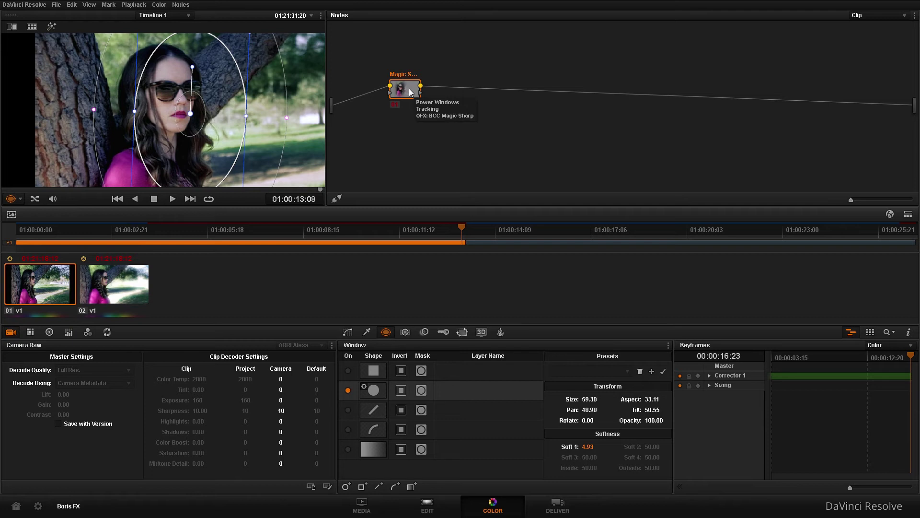
pyautogui.rightClick(411, 91)
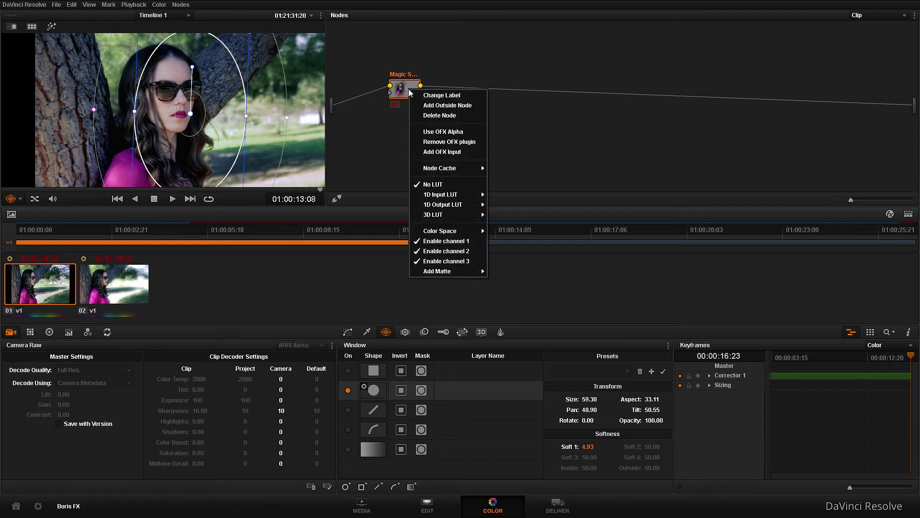
pyautogui.click(455, 105)
pyautogui.moveTo(452, 91); pyautogui.dragTo(463, 94)
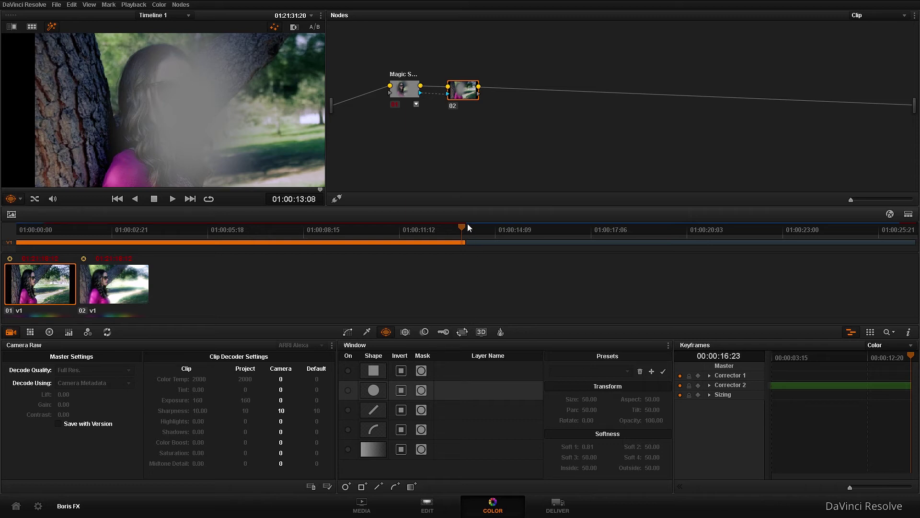
pyautogui.moveTo(467, 95); pyautogui.dragTo(494, 104)
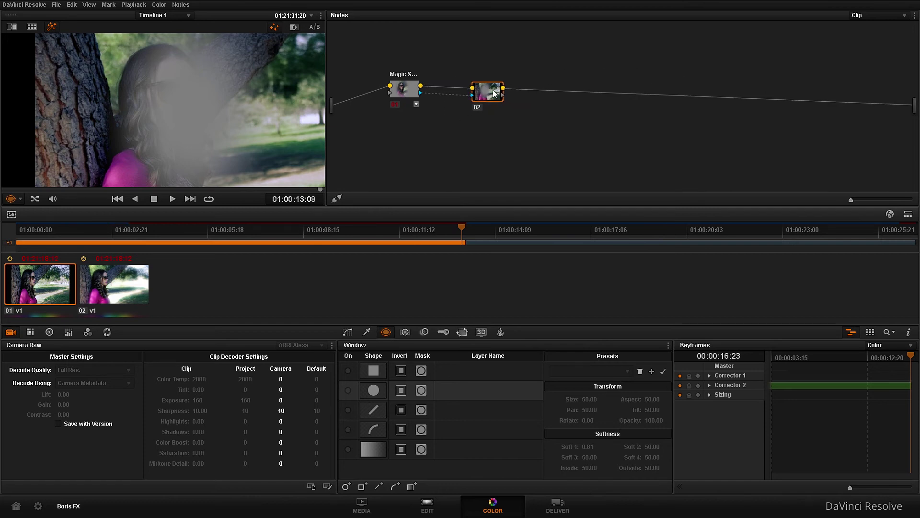
# Step: Compare the highlighted areas of the Magic Sharp and outside nodes, and review the outside area full screen at 01:00:09:13
pyautogui.click(406, 93)
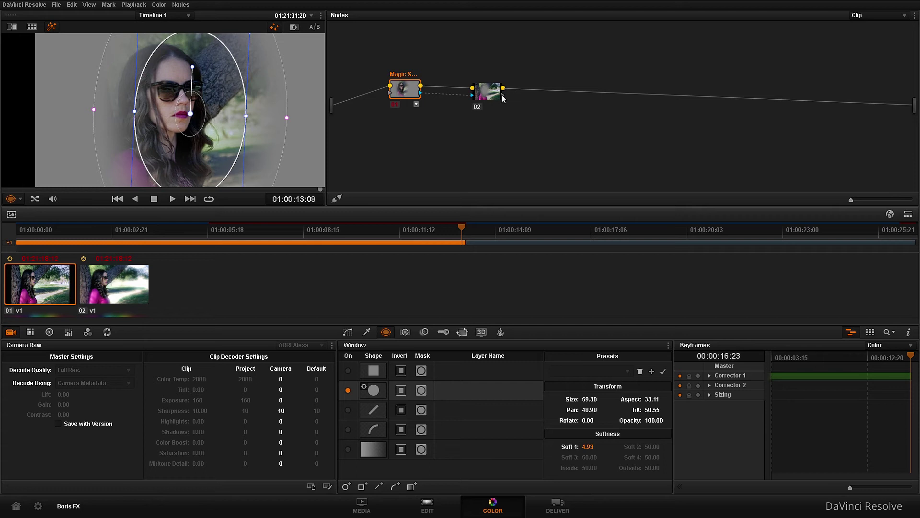
pyautogui.click(491, 94)
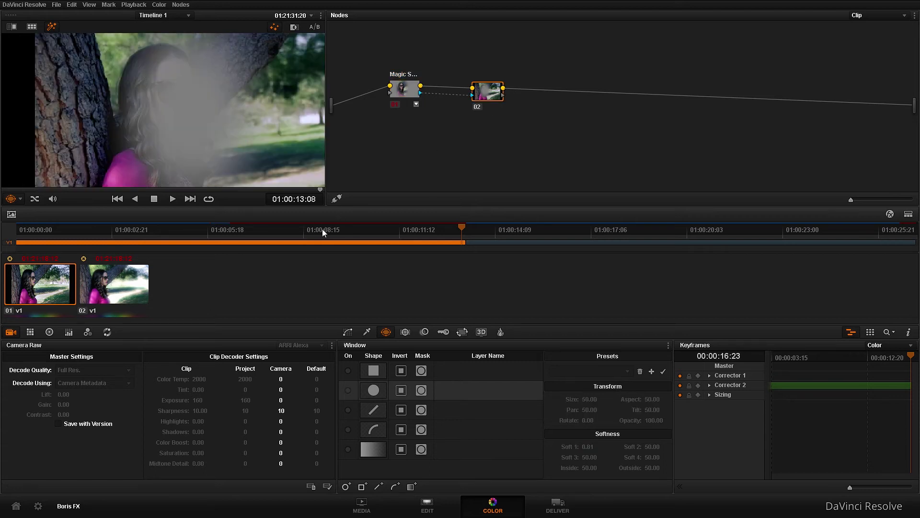
pyautogui.hotkey('ctrl', 'f')
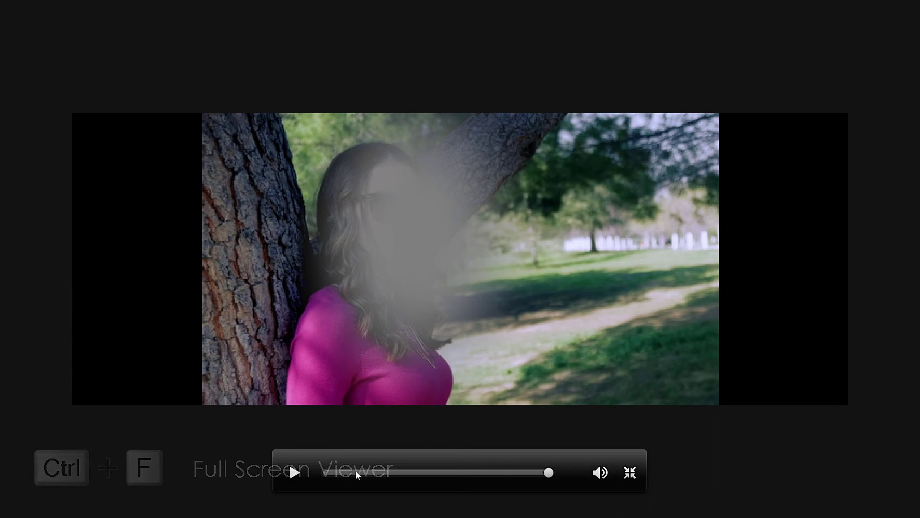
pyautogui.click(630, 473)
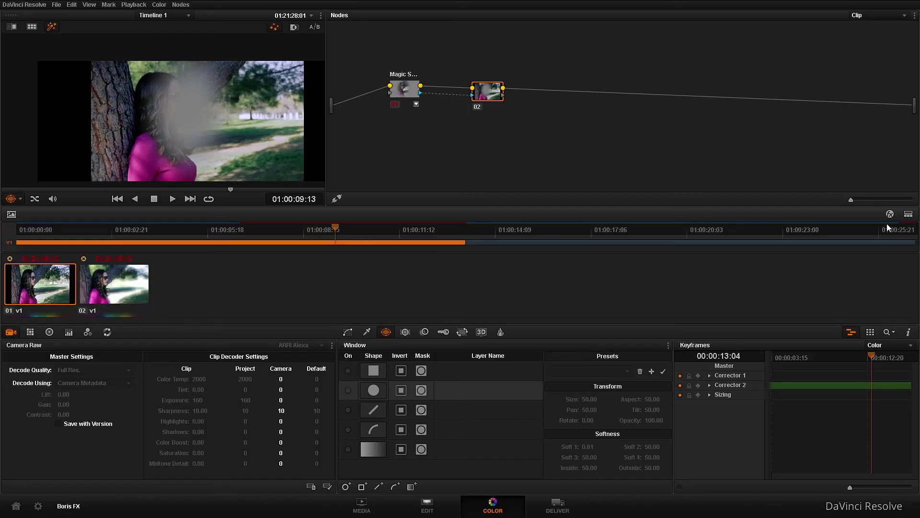
# Step: Search the OpenFX library for "bcc film" and apply BCC Film Glow to outside node 02
pyautogui.click(890, 214)
pyautogui.click(888, 19)
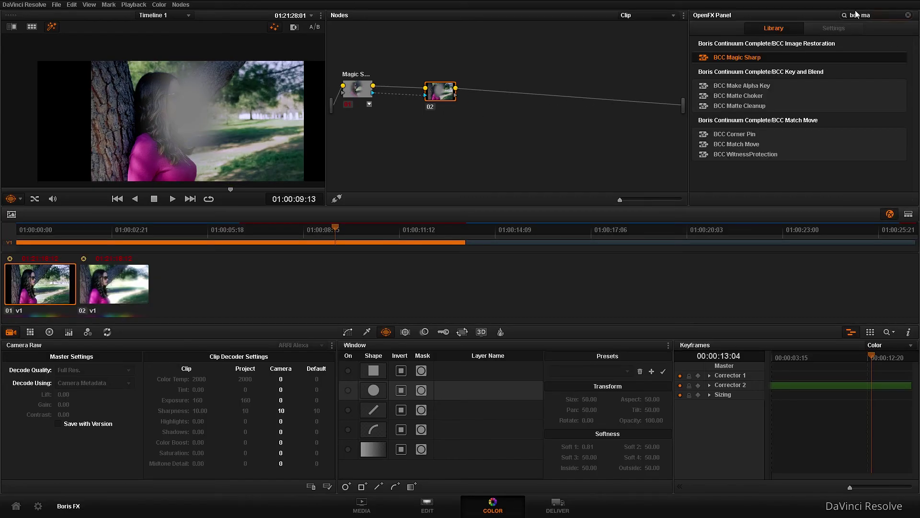
pyautogui.press('BackSpace')
pyautogui.press('BackSpace')
pyautogui.write('fil')
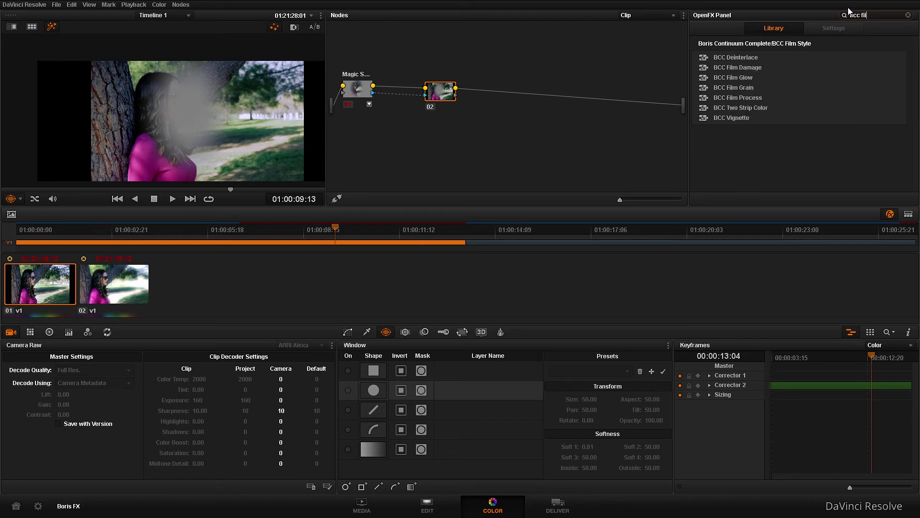
pyautogui.moveTo(730, 79); pyautogui.dragTo(454, 94)
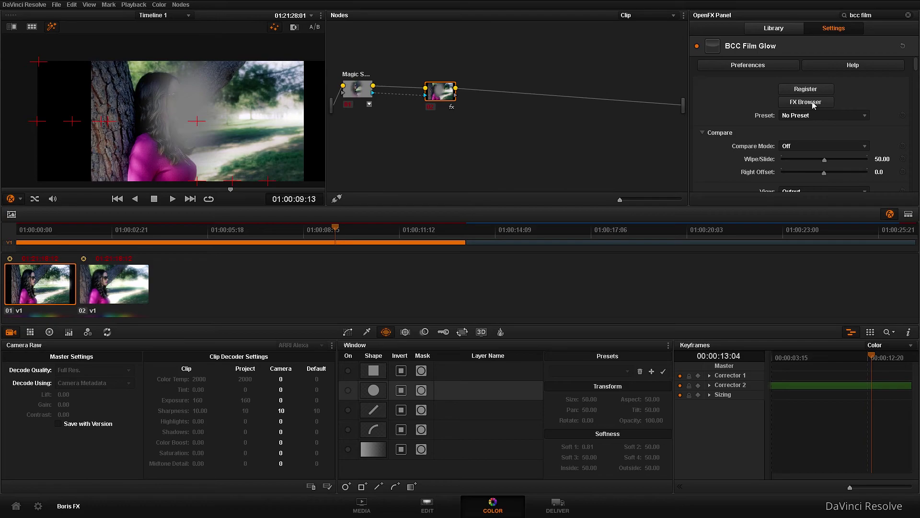
# Step: Compare the BCC Film Glow presets in the FX Browser and apply DefaultSofter.bsp to outside node 02
pyautogui.click(805, 102)
pyautogui.click(164, 75)
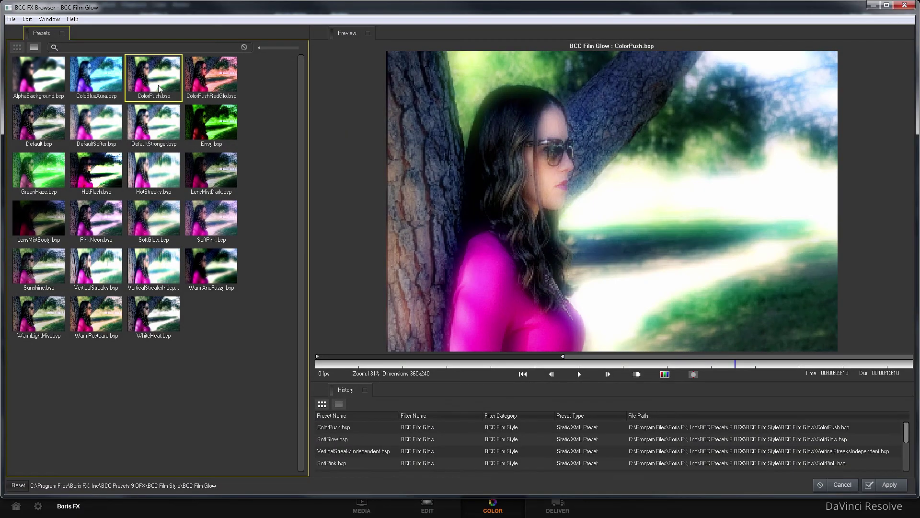
pyautogui.click(154, 116)
pyautogui.click(104, 127)
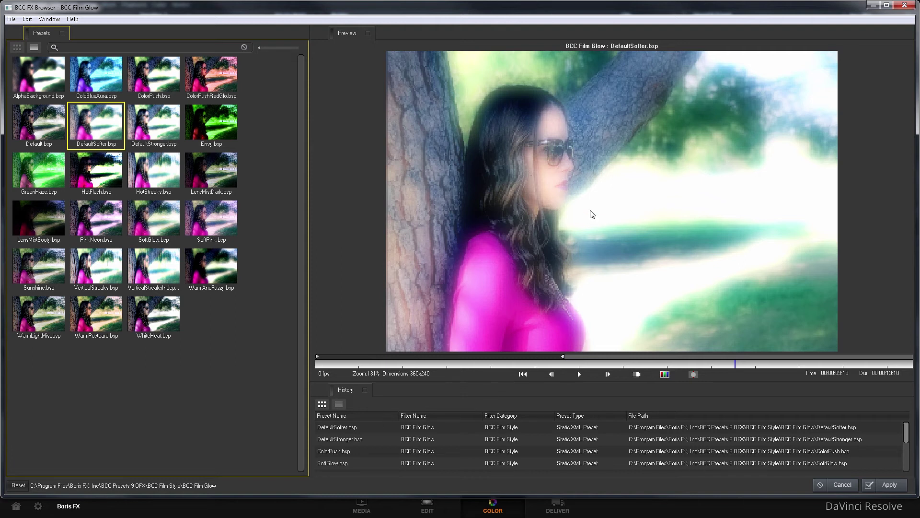
pyautogui.click(154, 326)
pyautogui.click(104, 322)
pyautogui.click(41, 322)
pyautogui.click(94, 327)
pyautogui.click(129, 328)
pyautogui.click(167, 268)
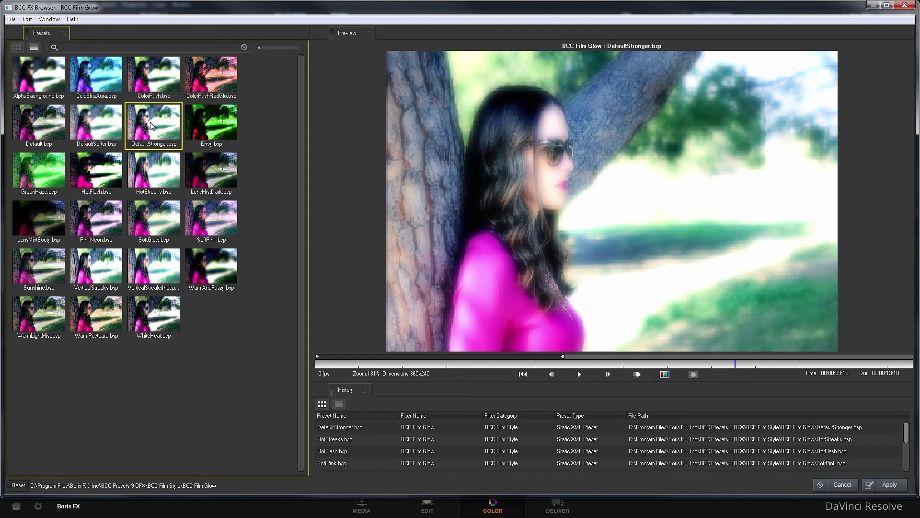
pyautogui.click(106, 122)
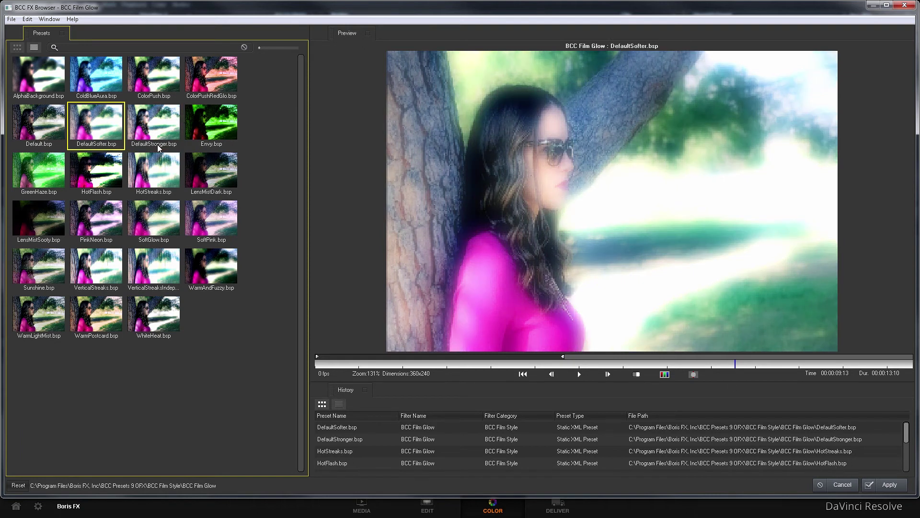
pyautogui.click(887, 485)
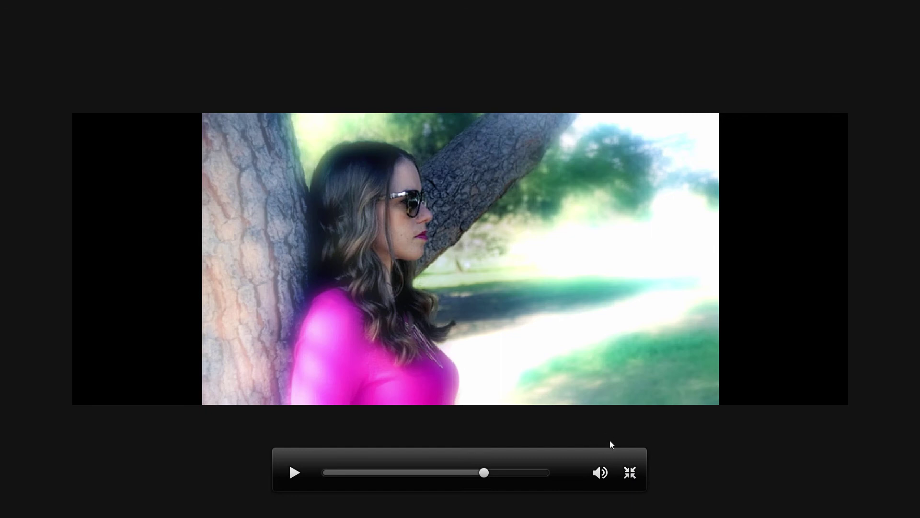
# Step: Leave the full-screen view and set BCC Film Glow's Mix with Original to about 54.80
pyautogui.click(631, 473)
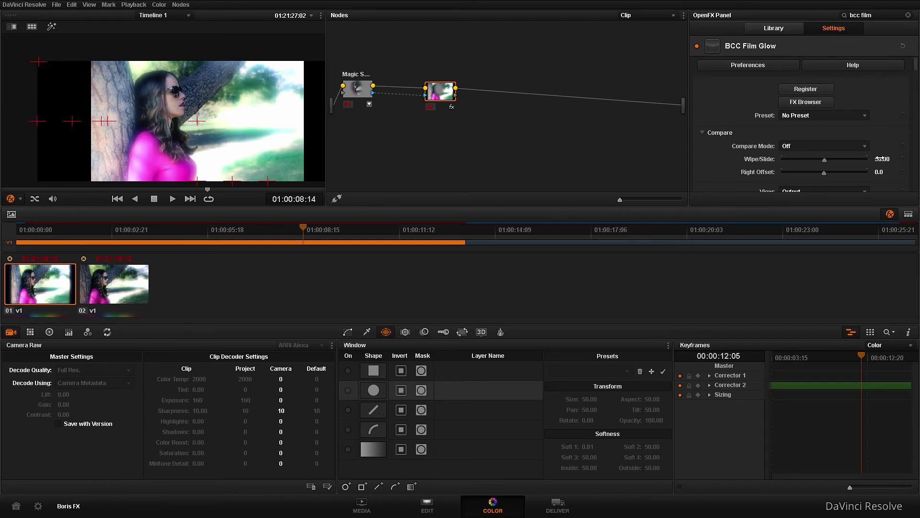
pyautogui.moveTo(918, 67); pyautogui.dragTo(915, 97)
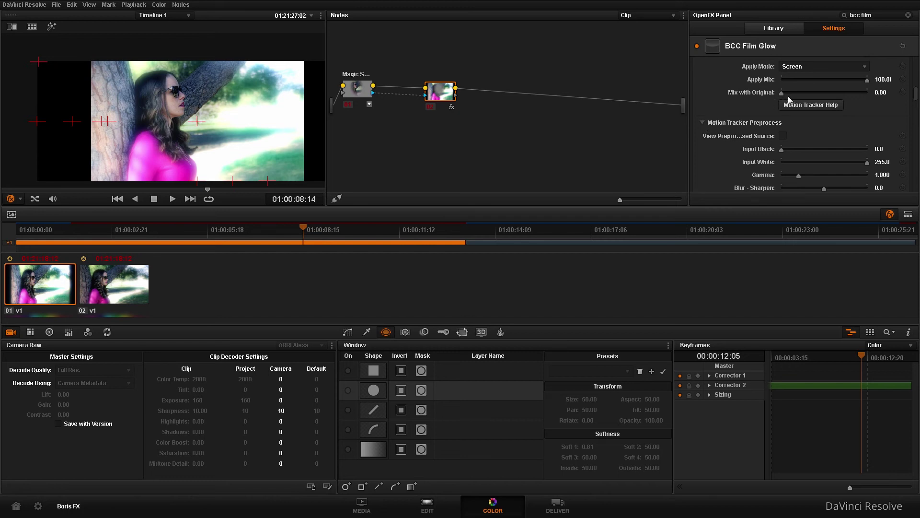
pyautogui.moveTo(783, 92); pyautogui.dragTo(829, 91)
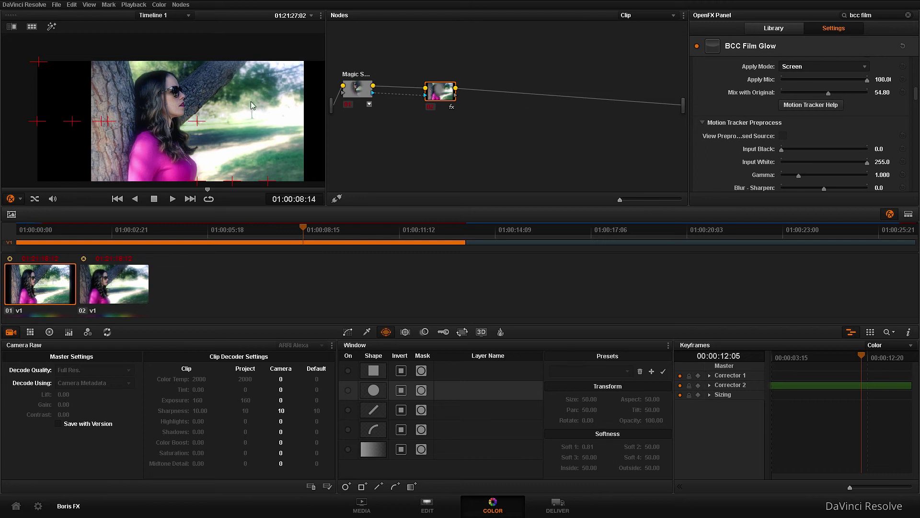
# Step: Increase the edge softness of the Magic Sharp node's circular window and inspect its area with the highlight view
pyautogui.click(359, 89)
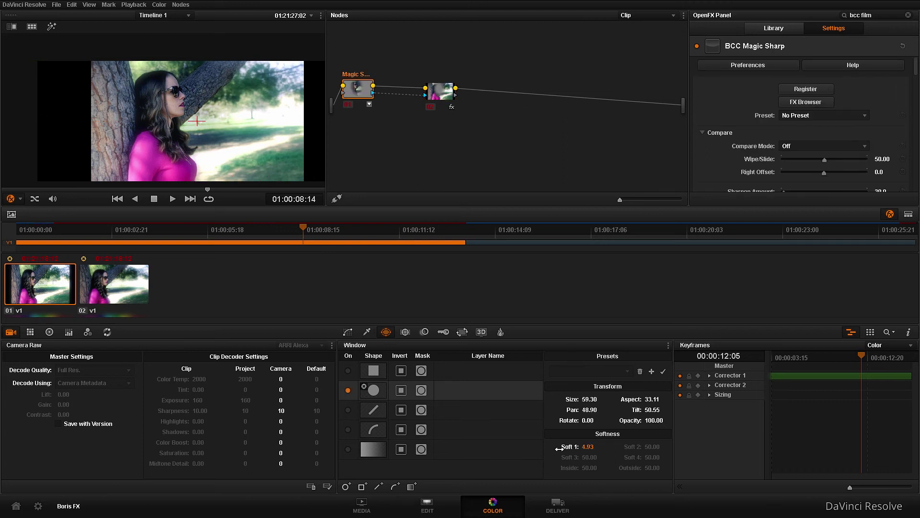
pyautogui.doubleClick(588, 446)
pyautogui.write('8')
pyautogui.press('Tab')
pyautogui.write('54')
pyautogui.press('Return')
pyautogui.hotkey('shift', 'h')
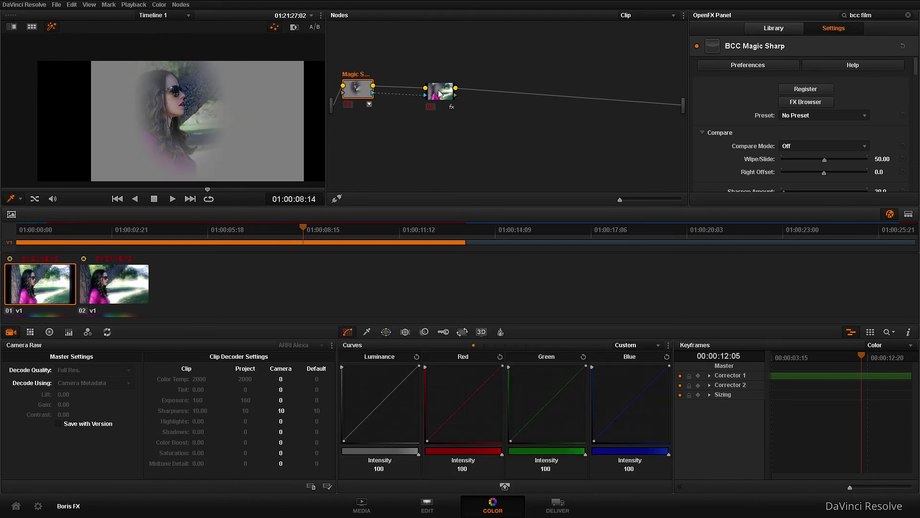
# Step: Add a serial node 03 after the BCC Film Glow node
pyautogui.click(438, 93)
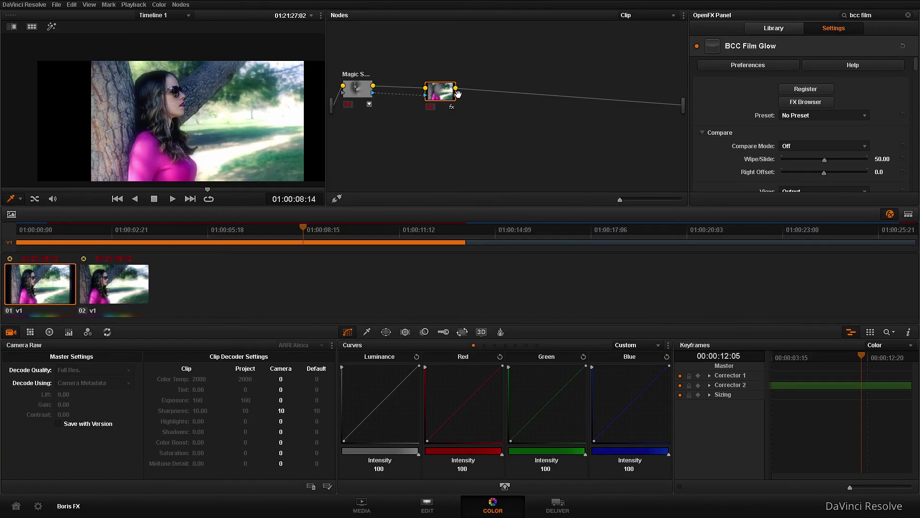
pyautogui.moveTo(450, 96); pyautogui.dragTo(508, 87)
pyautogui.hotkey('alt', 's')
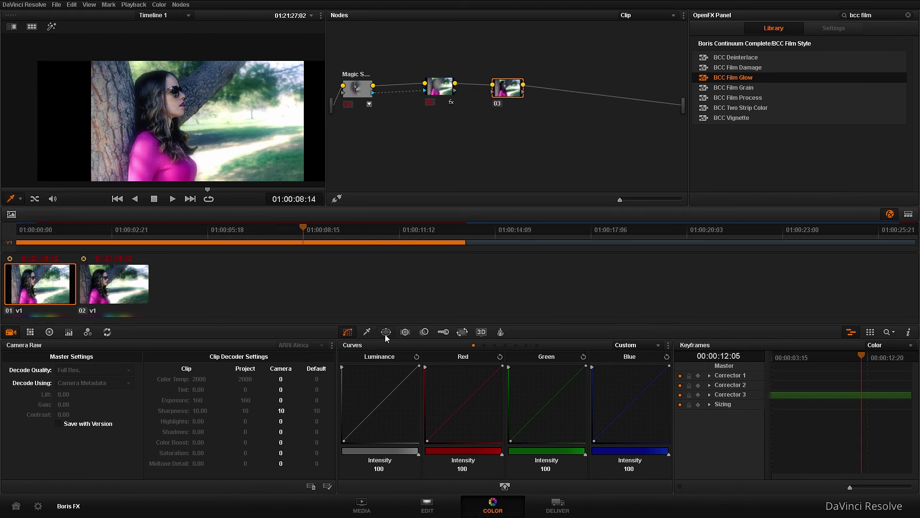
# Step: Enable a circular Power Window on node 03 and fit it as a tall ellipse around the woman, size about 53.35, rotated about -8.64
pyautogui.moveTo(362, 92)
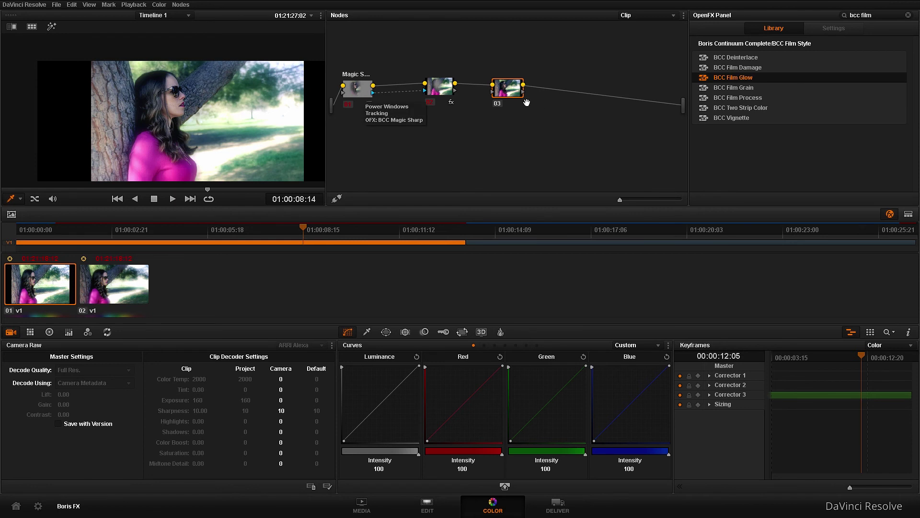
pyautogui.click(387, 332)
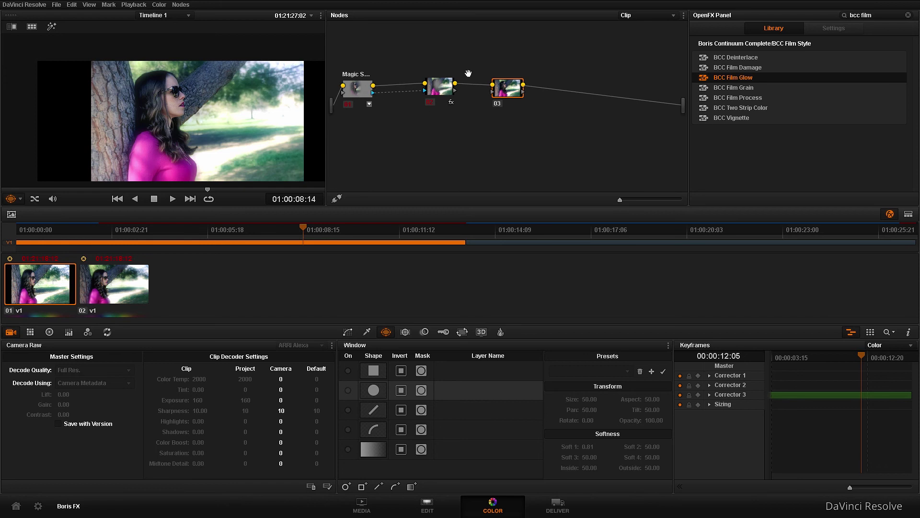
pyautogui.click(347, 392)
pyautogui.moveTo(204, 126); pyautogui.dragTo(179, 107)
pyautogui.moveTo(172, 135); pyautogui.dragTo(172, 172)
pyautogui.moveTo(200, 124); pyautogui.dragTo(208, 123)
pyautogui.moveTo(168, 83); pyautogui.dragTo(161, 82)
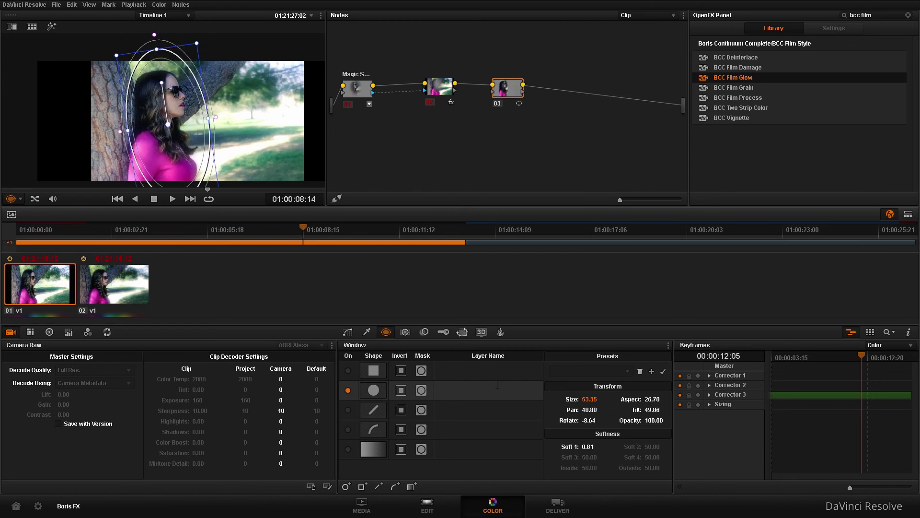
# Step: Soften the ellipse's edge to a Soft 1 of about 10.95 and invert the window in highlight view to isolate the background
pyautogui.moveTo(588, 446); pyautogui.dragTo(596, 447)
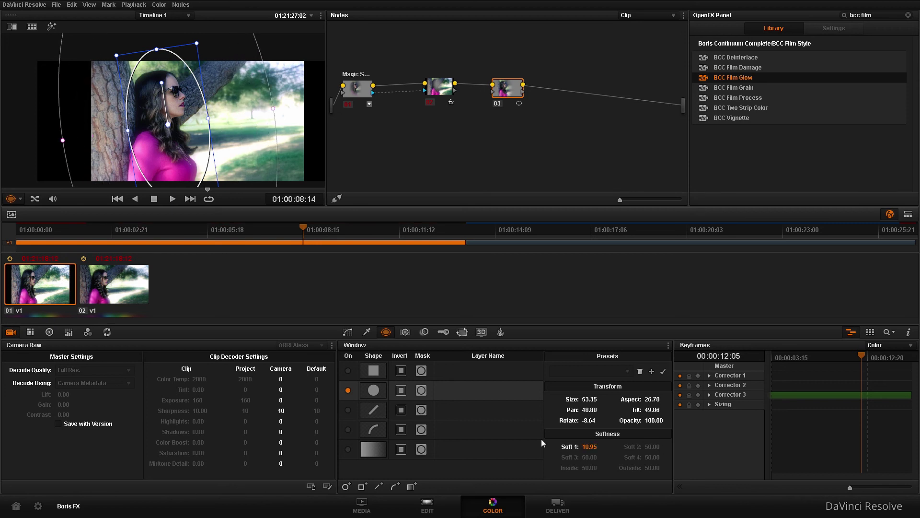
pyautogui.hotkey('shift', 'h')
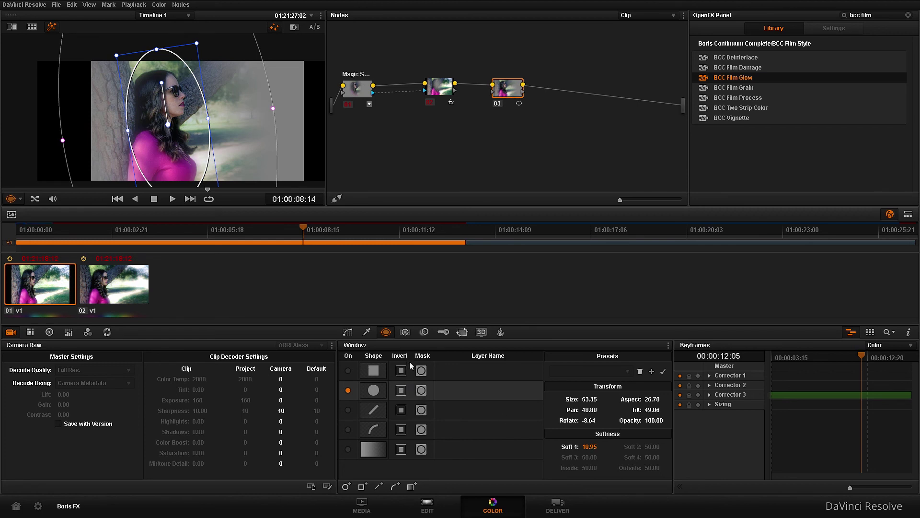
pyautogui.click(402, 390)
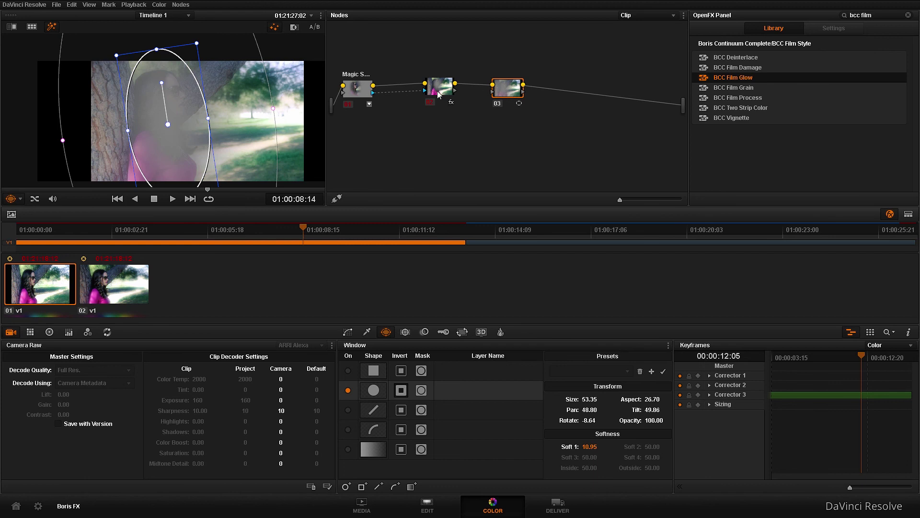
# Step: Label node 03 as Lens Blur
pyautogui.rightClick(503, 88)
pyautogui.click(532, 96)
pyautogui.write('Lens Blur')
pyautogui.press('Return')
# Step: Search the OpenFX library for "bcc len" and apply BCC Lens Blur to the Lens Blur node
pyautogui.click(881, 17)
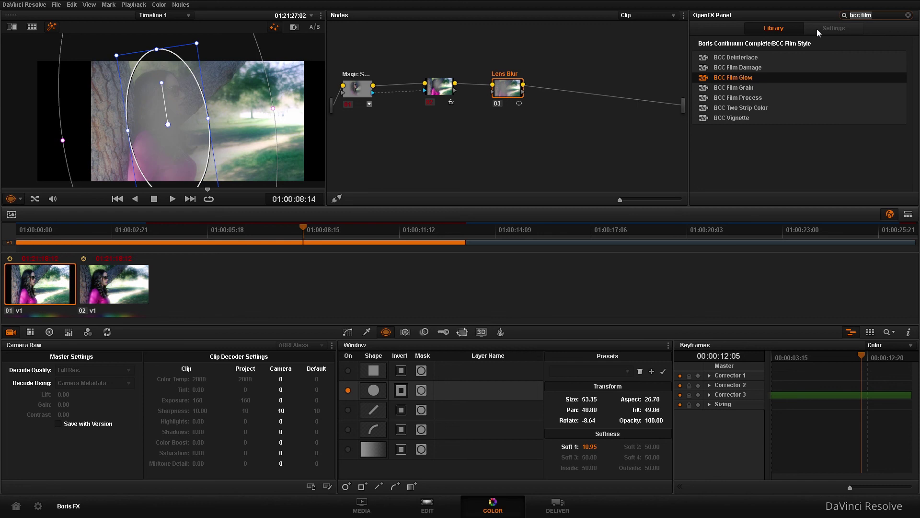
pyautogui.write('bcc len')
pyautogui.moveTo(725, 58); pyautogui.dragTo(502, 87)
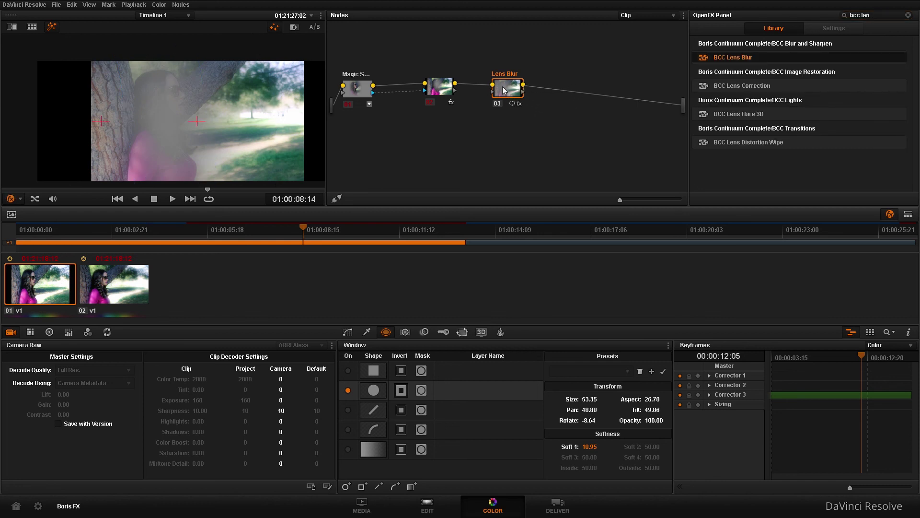
# Step: Compare the BCC Lens Blur presets in the FX Browser and apply Default.bsp
pyautogui.click(815, 107)
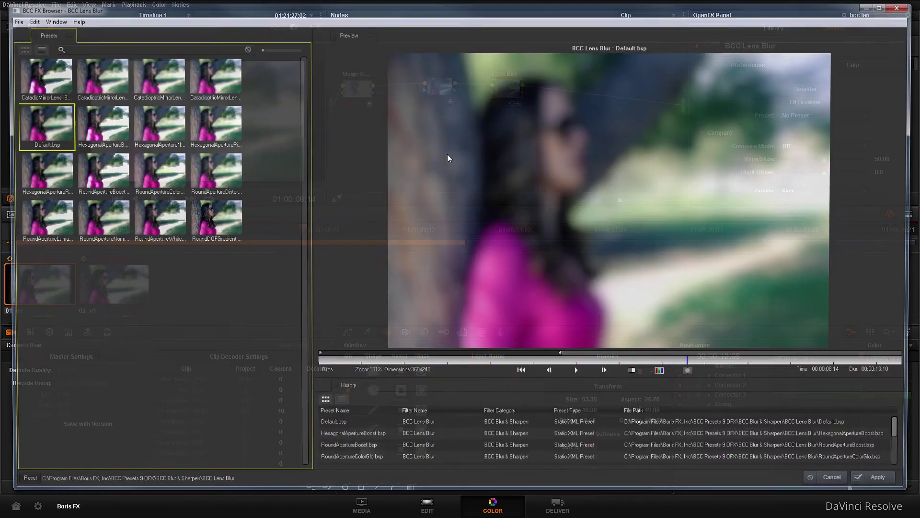
pyautogui.click(97, 125)
pyautogui.click(101, 77)
pyautogui.click(163, 76)
pyautogui.click(191, 74)
pyautogui.click(194, 125)
pyautogui.click(199, 168)
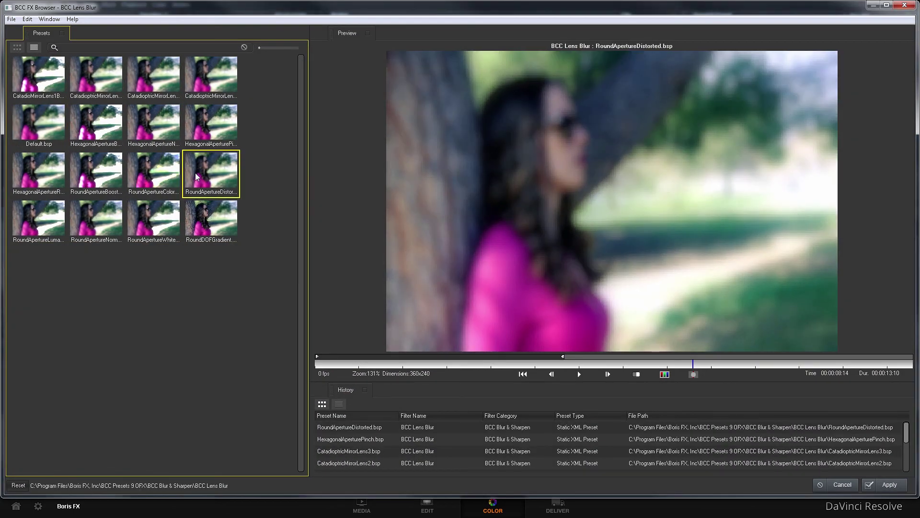
pyautogui.click(143, 224)
pyautogui.click(102, 223)
pyautogui.click(56, 224)
pyautogui.click(53, 172)
pyautogui.click(101, 166)
pyautogui.click(105, 133)
pyautogui.click(64, 120)
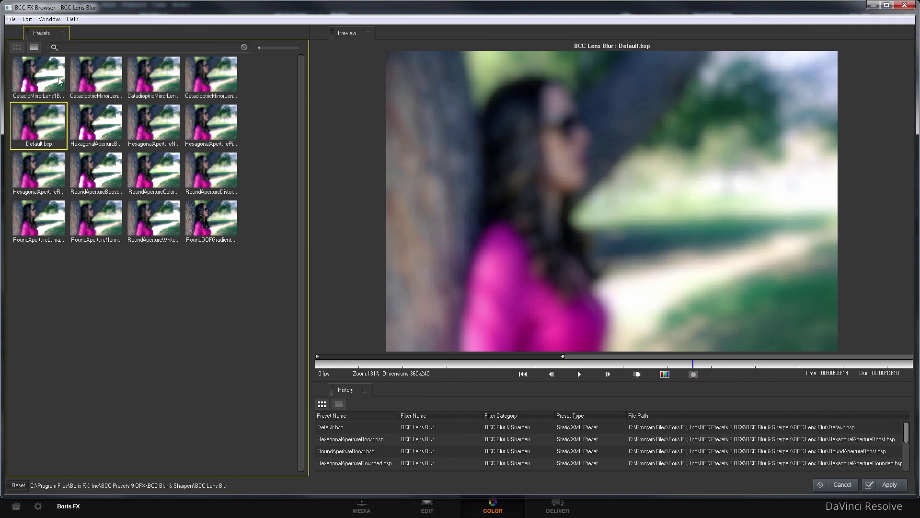
pyautogui.click(890, 485)
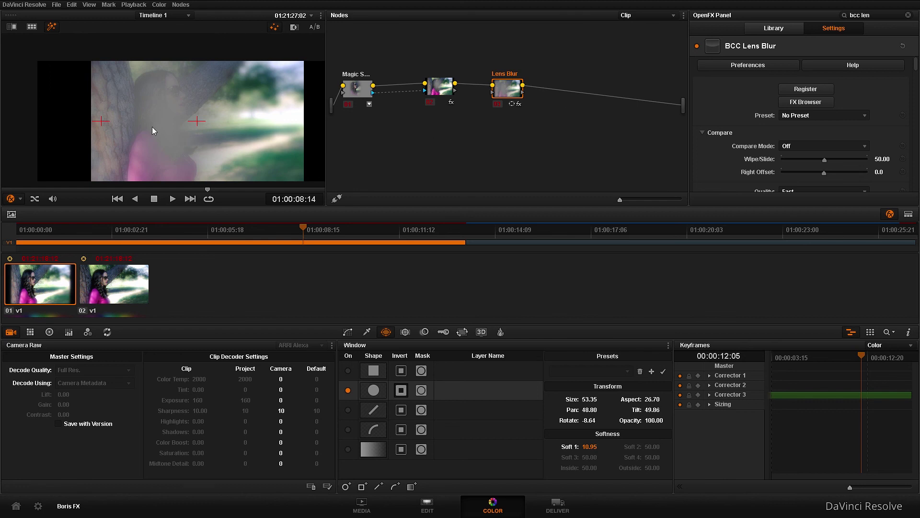
# Step: Turn off the highlight view, set BCC Lens Blur's Mix with Original to about 52.54, and close the OpenFX settings
pyautogui.hotkey('shift', 'h')
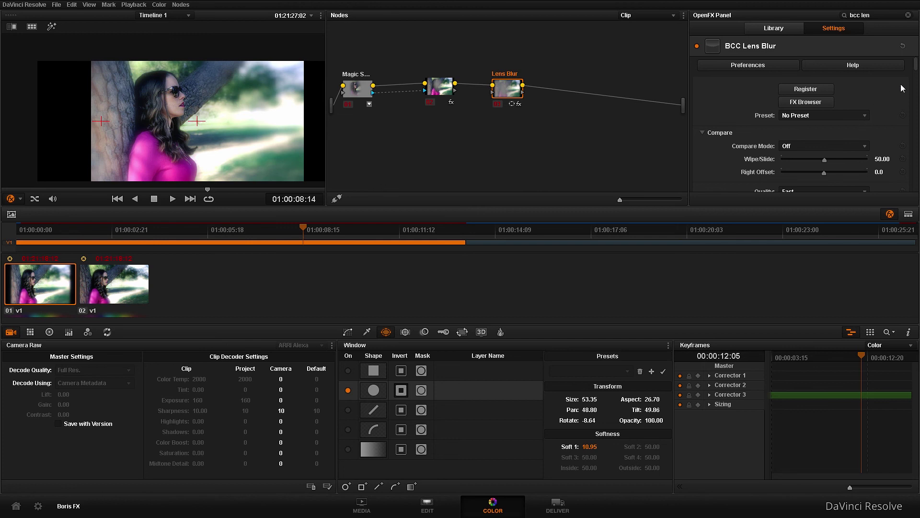
pyautogui.scroll(-10, 903, 89)
pyautogui.moveTo(785, 135); pyautogui.dragTo(827, 139)
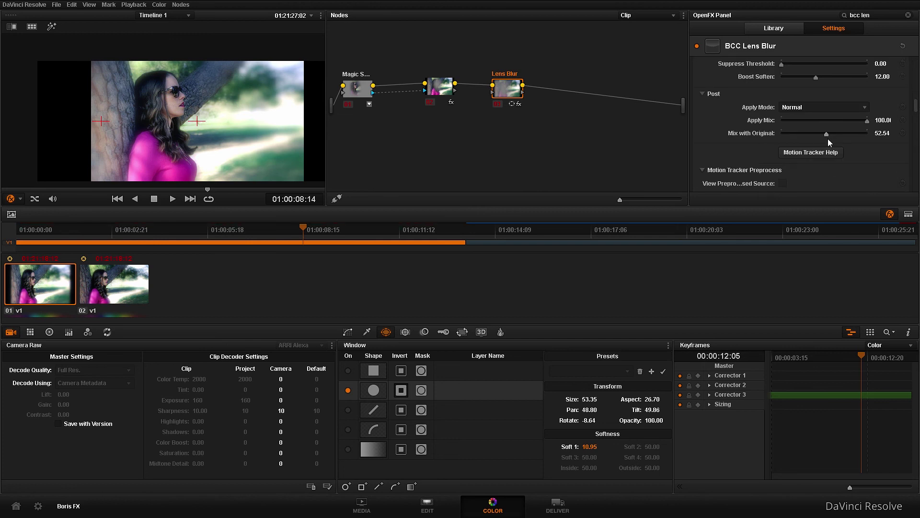
pyautogui.click(890, 214)
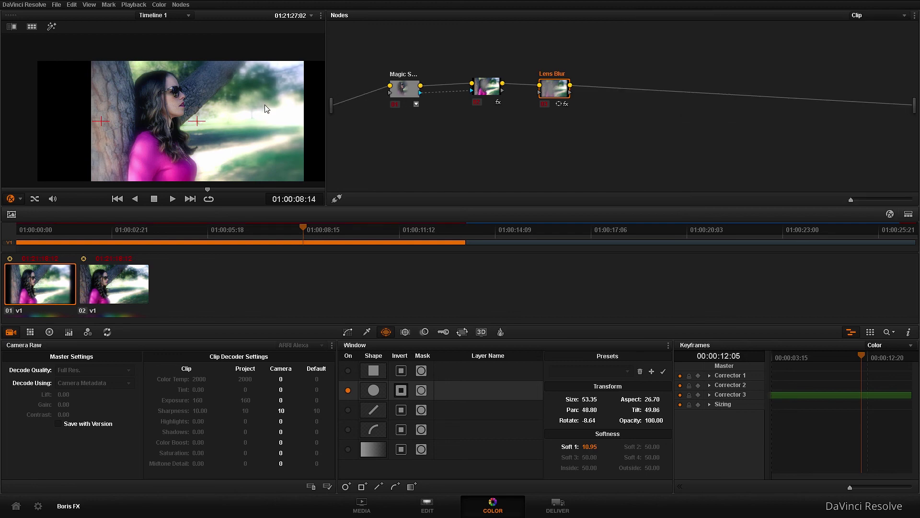